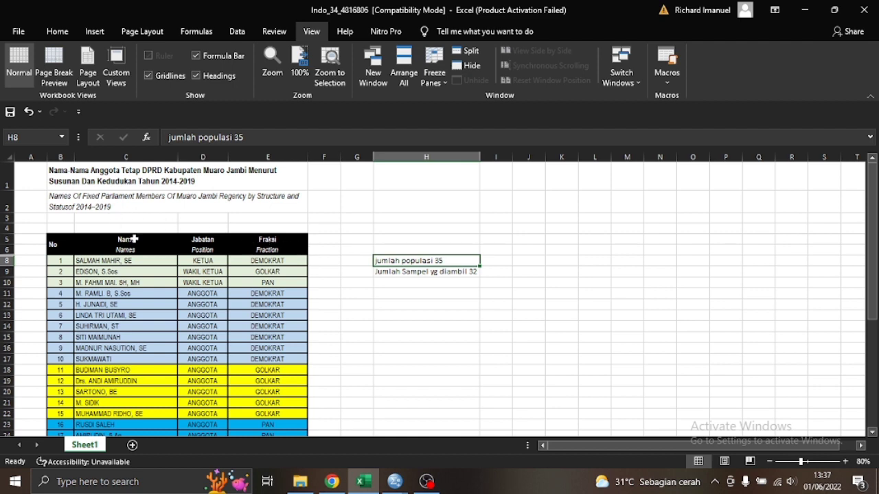
Step: Examine the DPRD member list with its positions and fractions, and the population and sample size notes beside it
scroll(152, 245, down, 2)
scroll(151, 249, up, 2)
scroll(129, 260, down, 7)
scroll(129, 255, up, 5)
scroll(130, 254, up, 3)
scroll(130, 255, down, 8)
scroll(130, 255, up, 5)
scroll(130, 255, down, 5)
scroll(130, 255, up, 4)
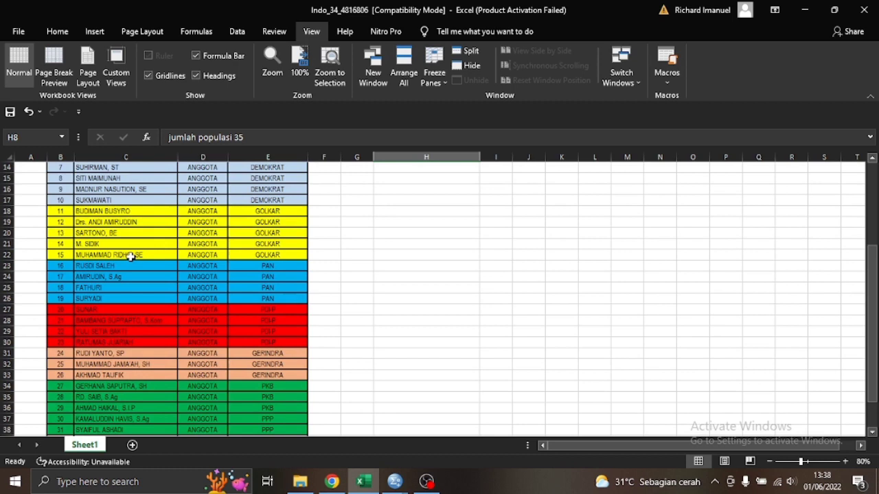
scroll(130, 256, up, 4)
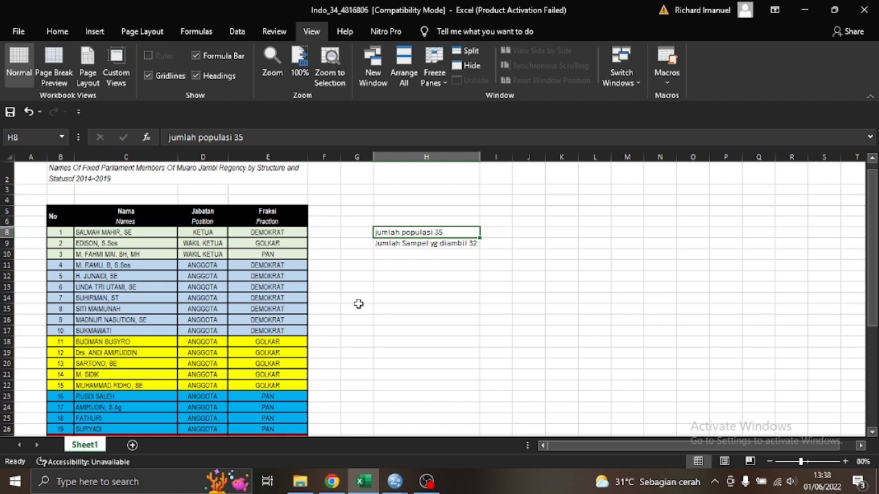
click(474, 244)
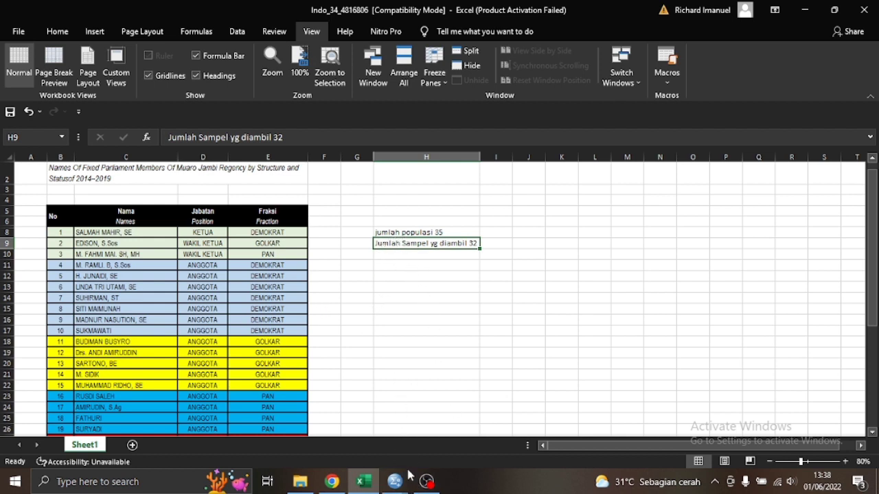
Step: Switch to the empty untitled dataset in SPSS Statistics and show its variable definitions
mouse_move(405, 480)
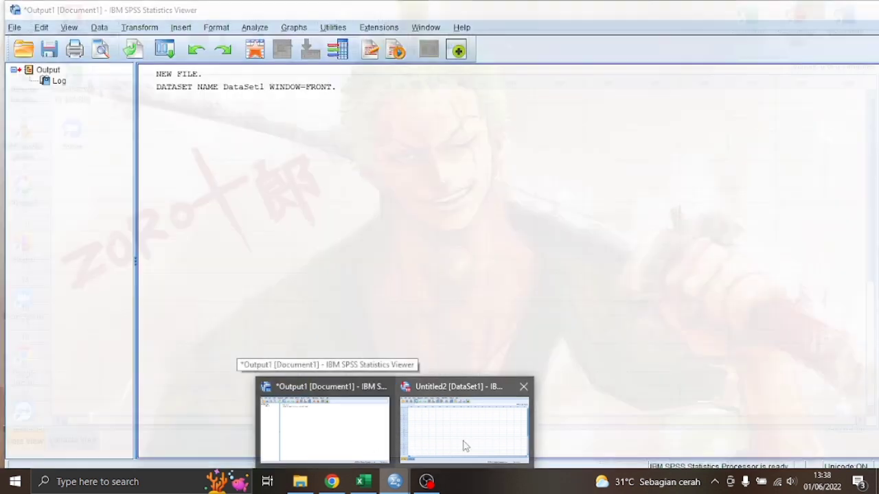
mouse_move(465, 416)
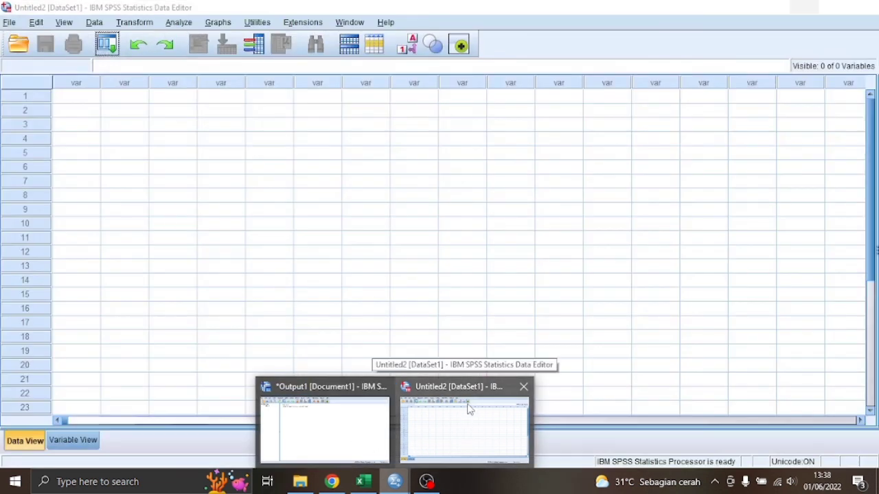
click(460, 413)
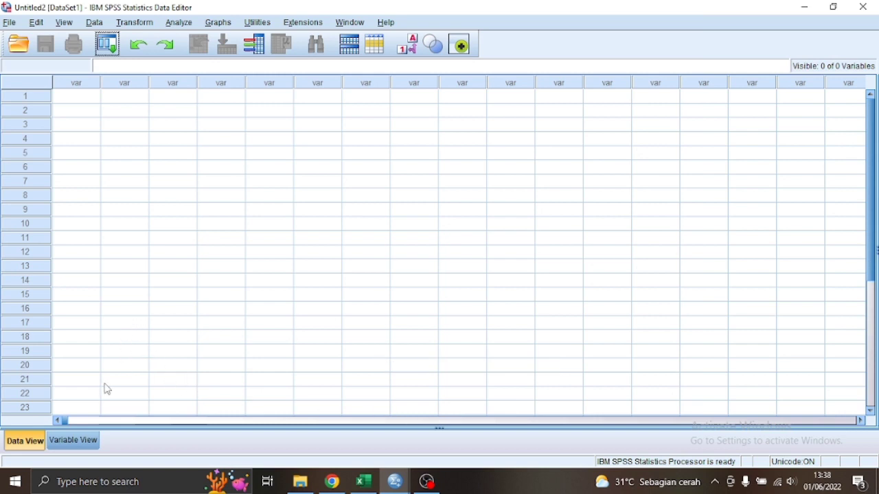
click(75, 441)
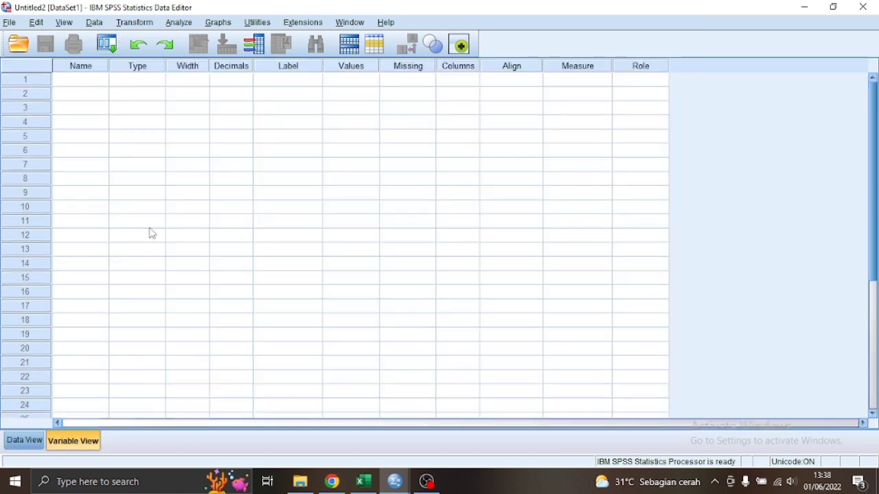
Step: Create the first variable, named No, with the Numeric type
click(91, 80)
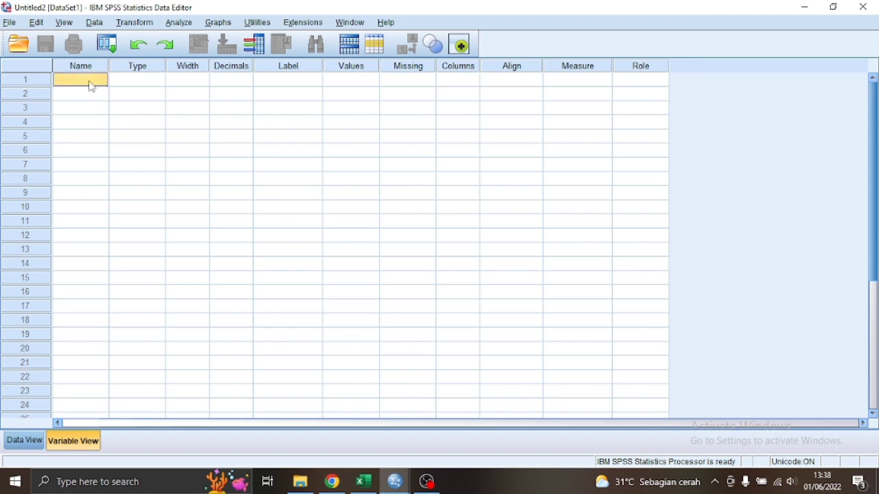
text(n)
click(154, 81)
click(159, 81)
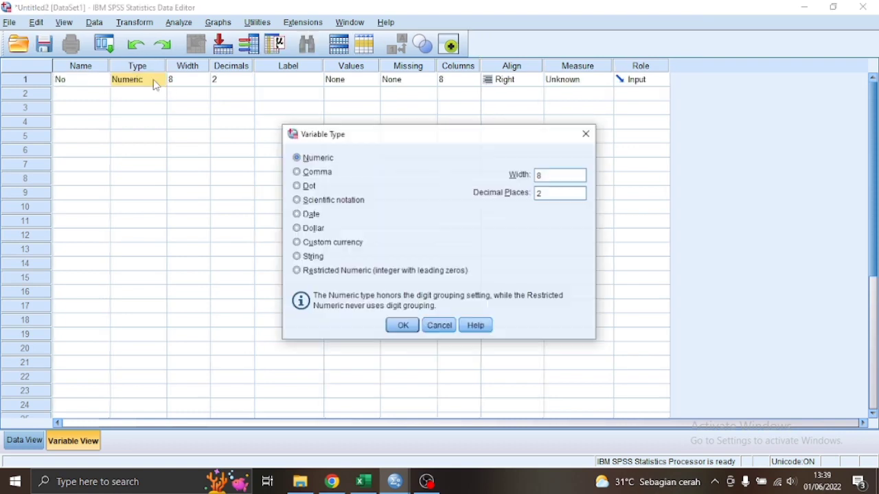
click(402, 327)
Step: Give the No variable a width of 10, 0 decimals and the label "nomor"
click(200, 82)
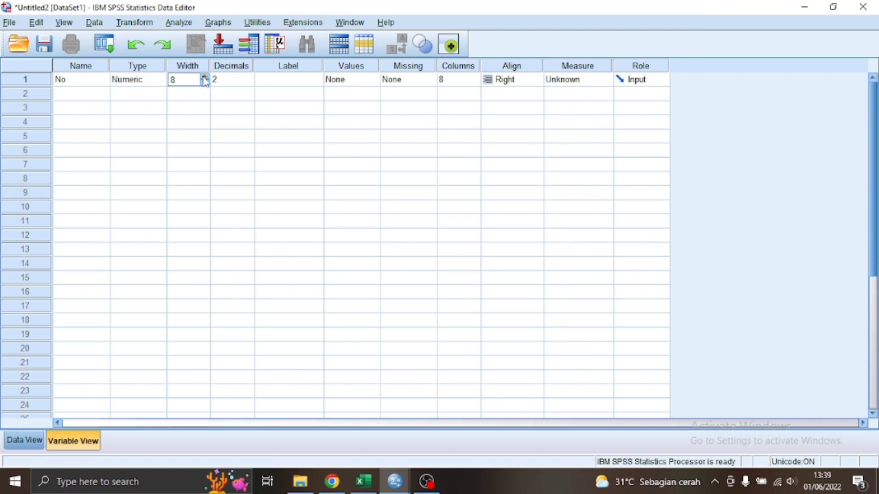
click(236, 83)
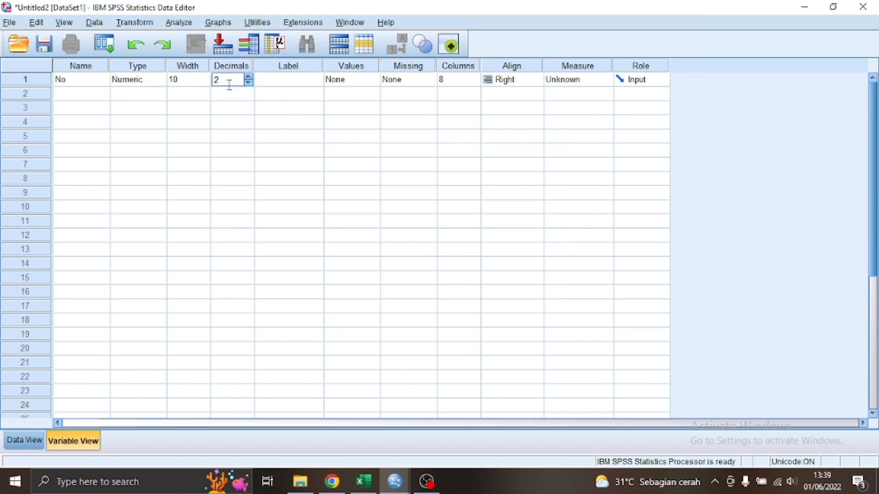
click(250, 83)
click(291, 82)
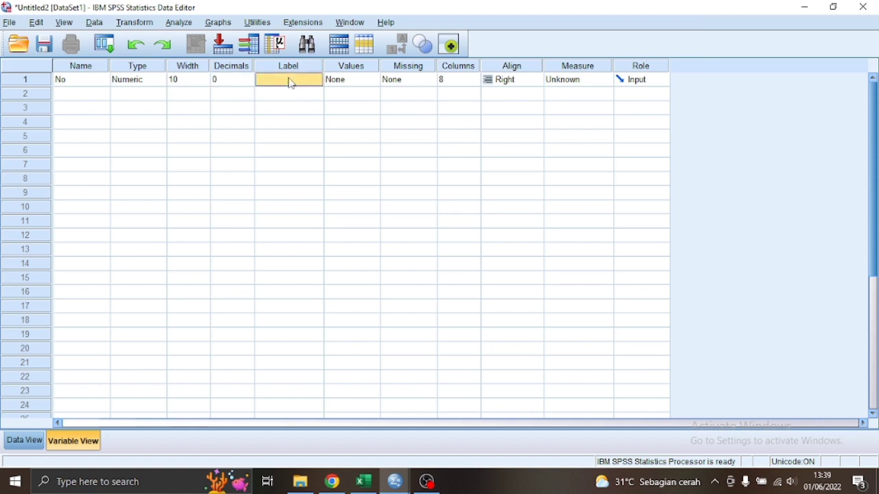
text(nomor)
Step: Set the No variable's alignment to Center and its measurement level to Scale
click(506, 82)
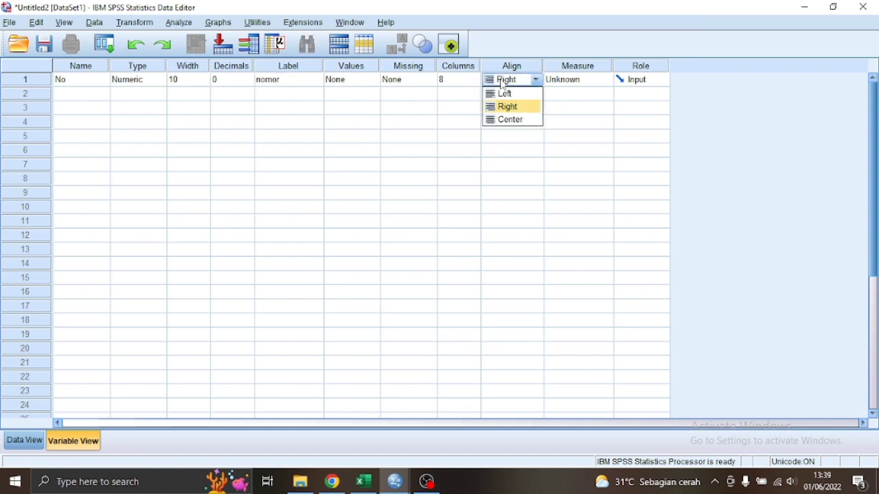
click(518, 121)
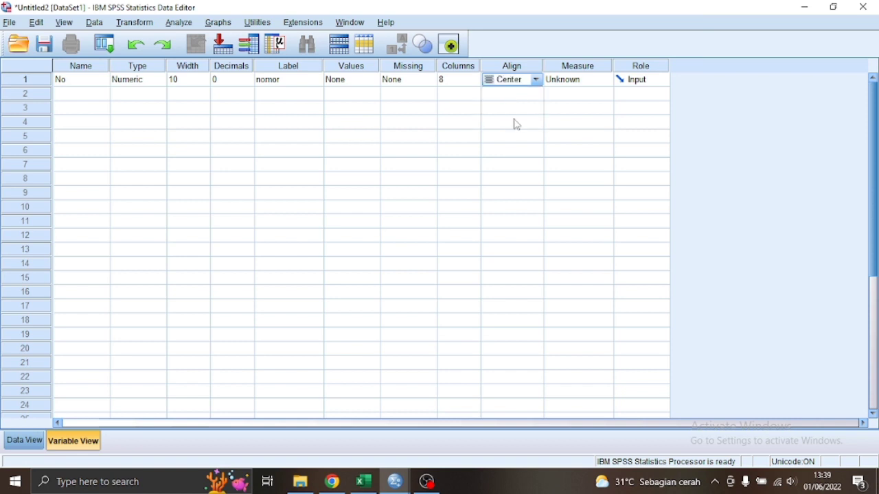
click(564, 82)
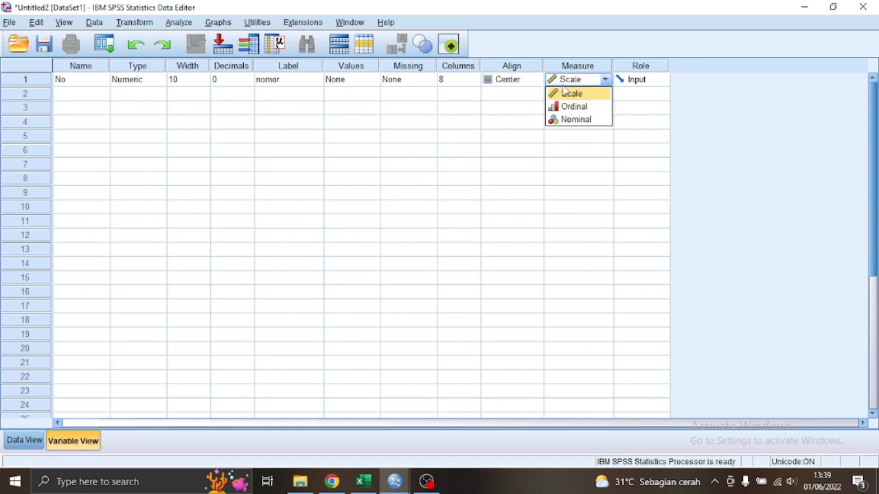
click(568, 92)
Step: Create a second variable named Nama with the String type
click(92, 95)
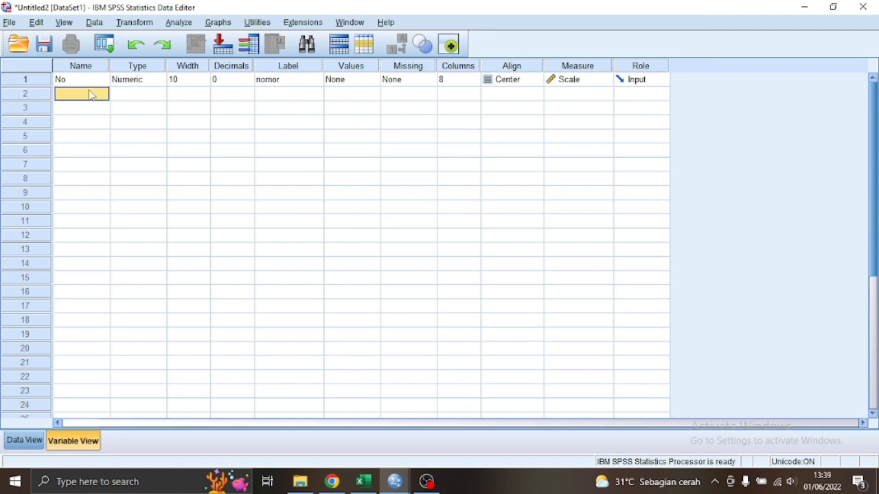
text(Nama)
click(136, 97)
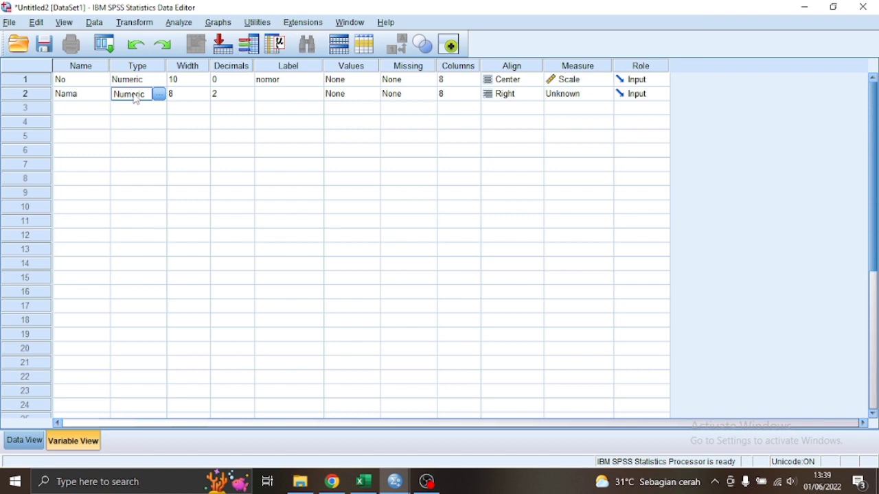
click(159, 95)
click(297, 257)
click(397, 329)
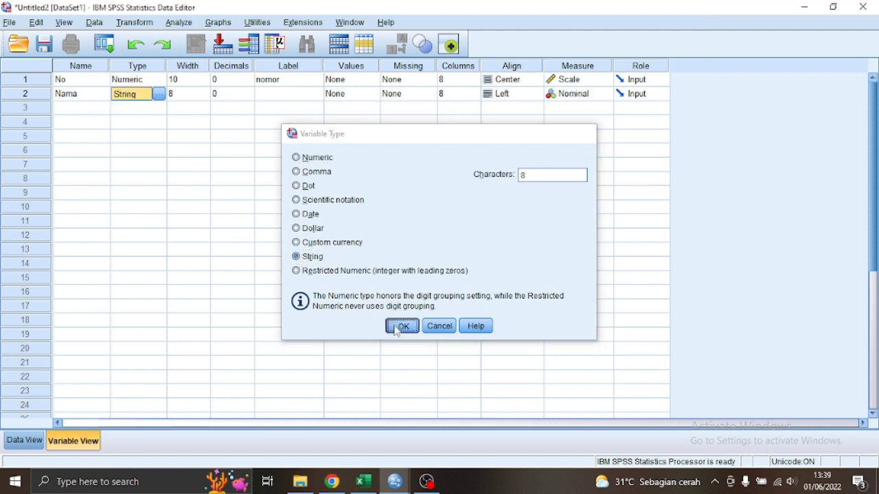
Step: Give the Nama variable a width of 15 and the label "Nama anggota", keeping its alignment at Left
click(187, 94)
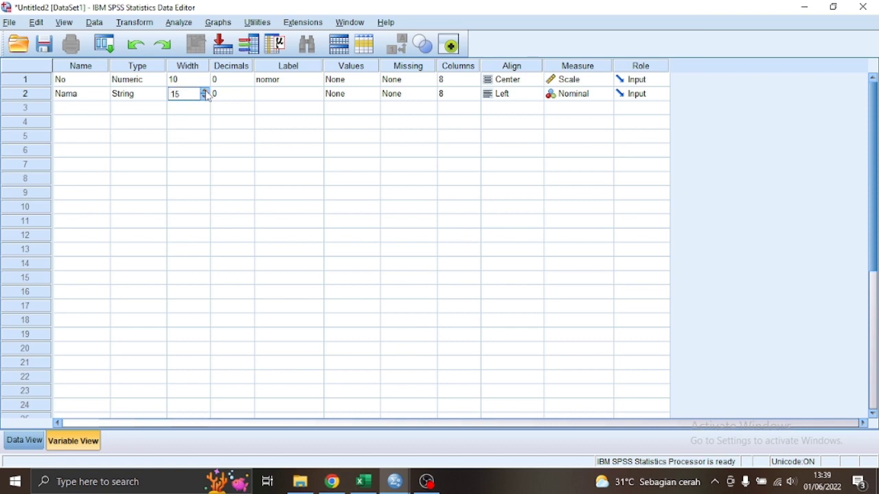
click(232, 97)
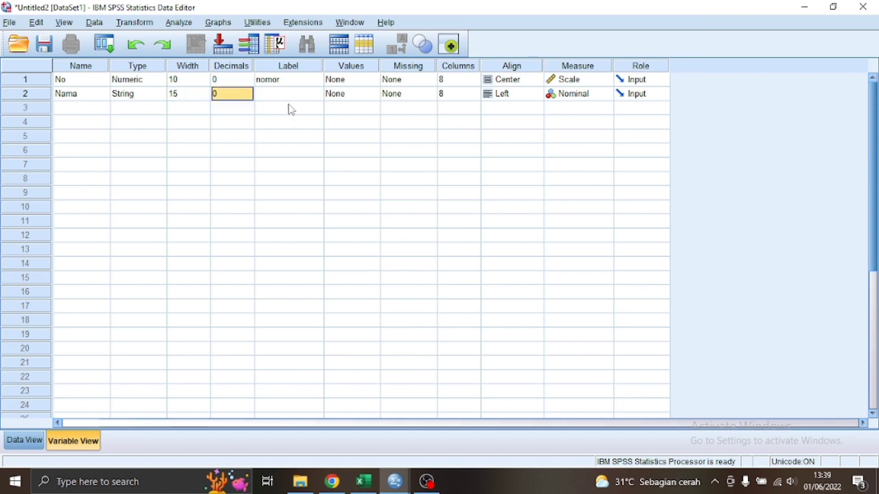
click(268, 97)
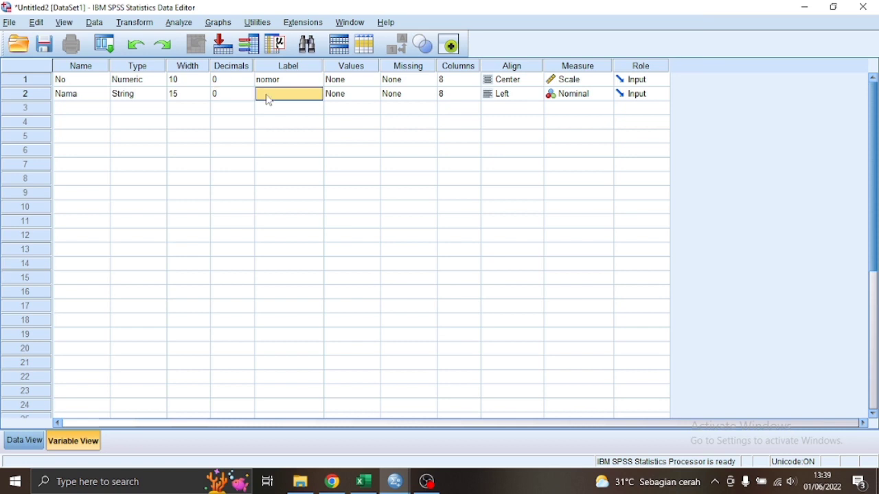
text(Nama anggota)
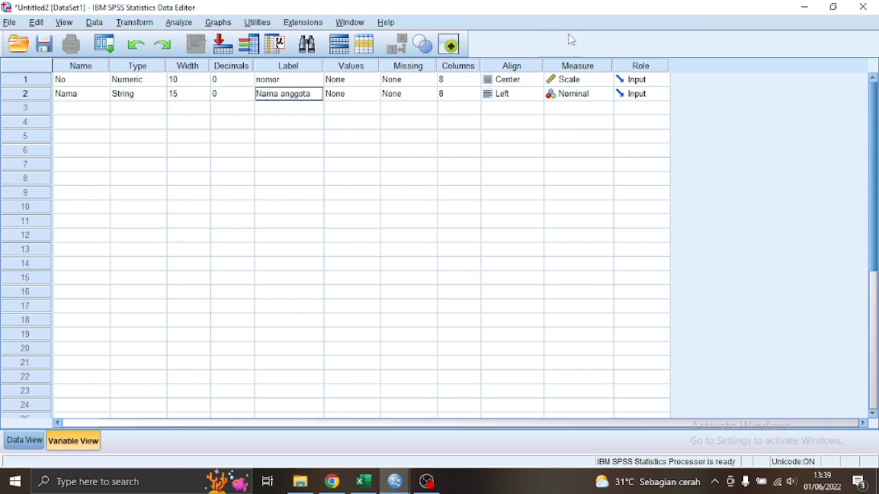
click(509, 95)
click(511, 106)
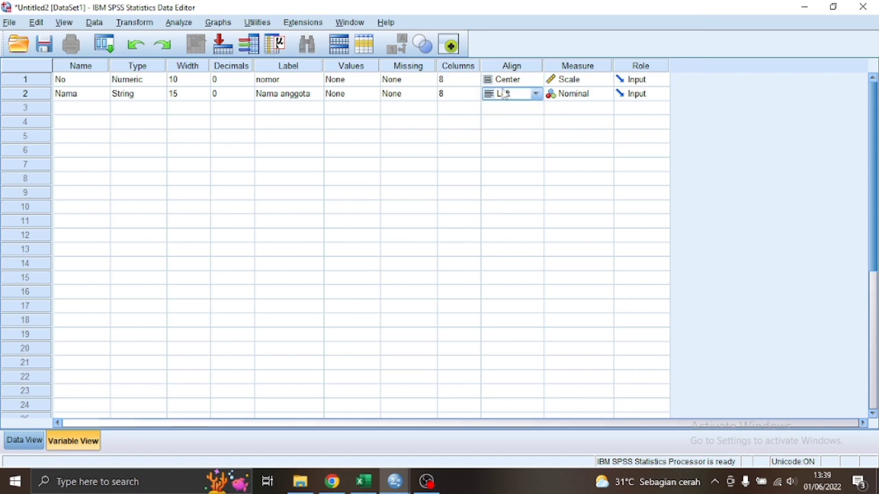
Step: Create a third variable named Posisi with the String type
click(83, 109)
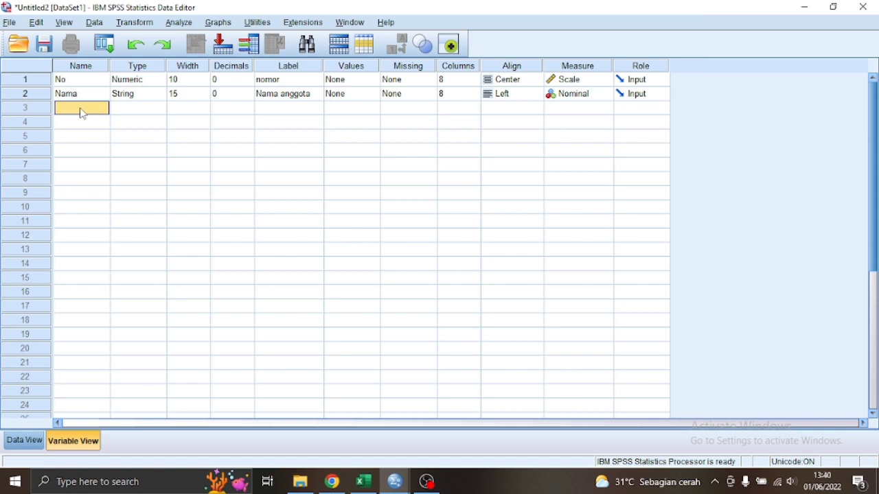
text(Posisi)
click(138, 110)
click(159, 109)
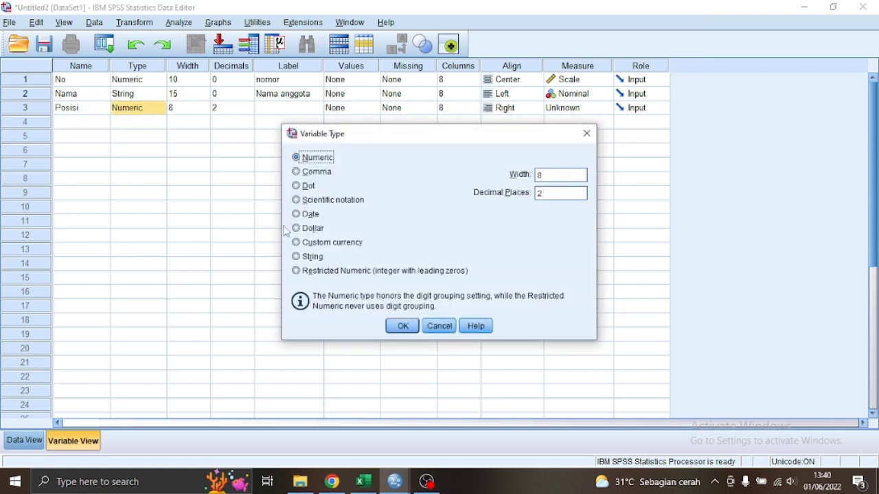
click(303, 258)
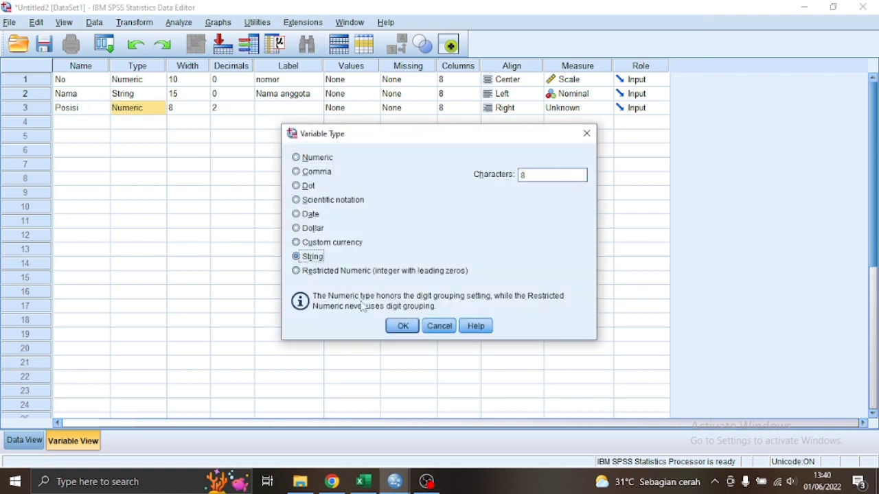
click(401, 327)
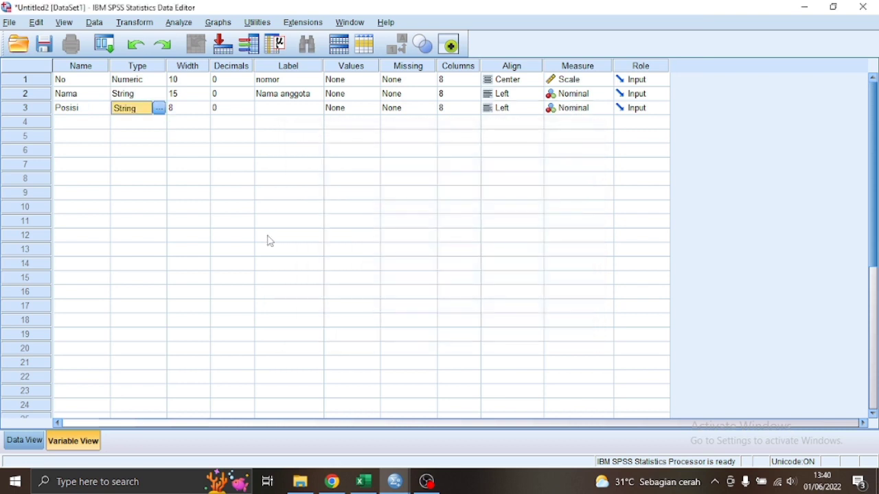
Step: Give the Posisi variable a width of 15, the label "Posisi" and Center alignment
click(198, 110)
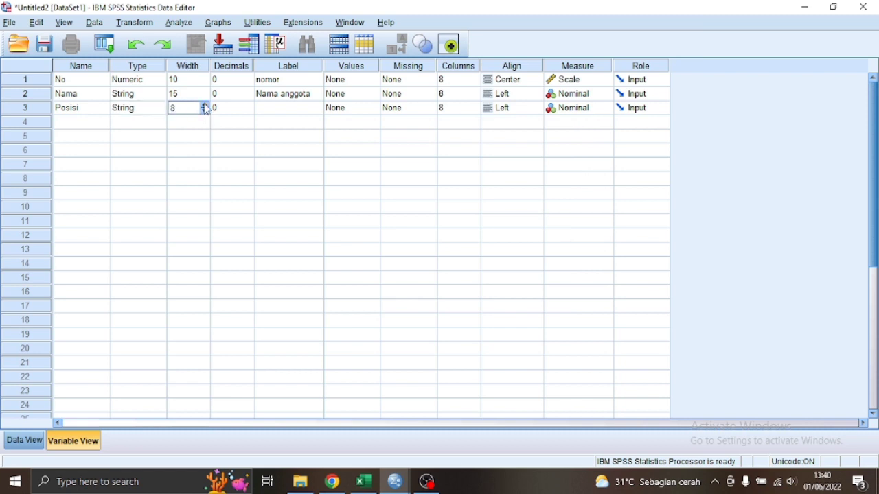
click(273, 114)
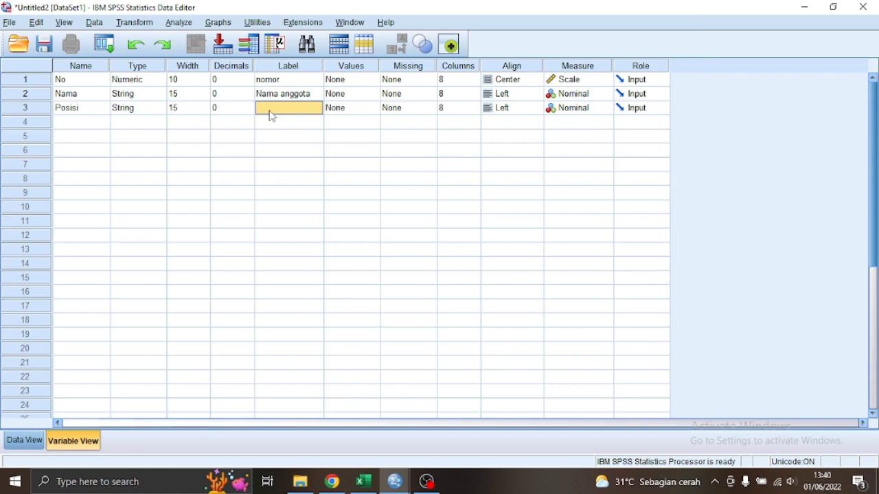
text(Posisi)
click(504, 111)
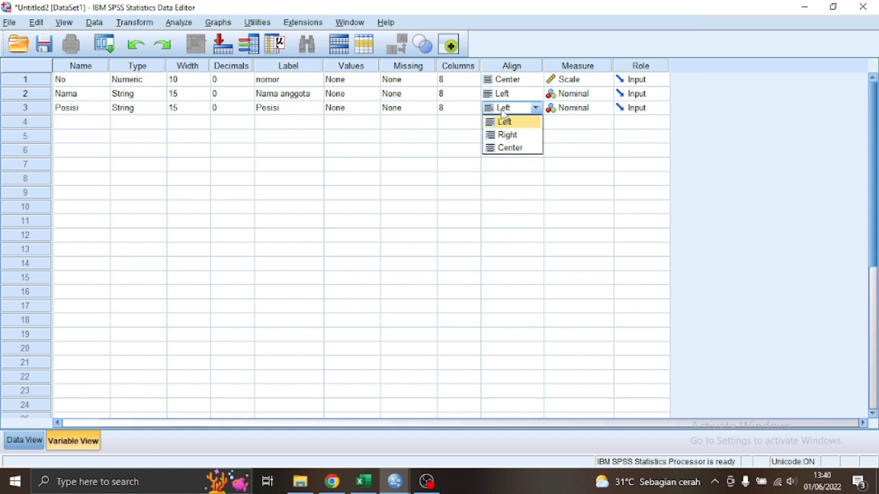
click(517, 149)
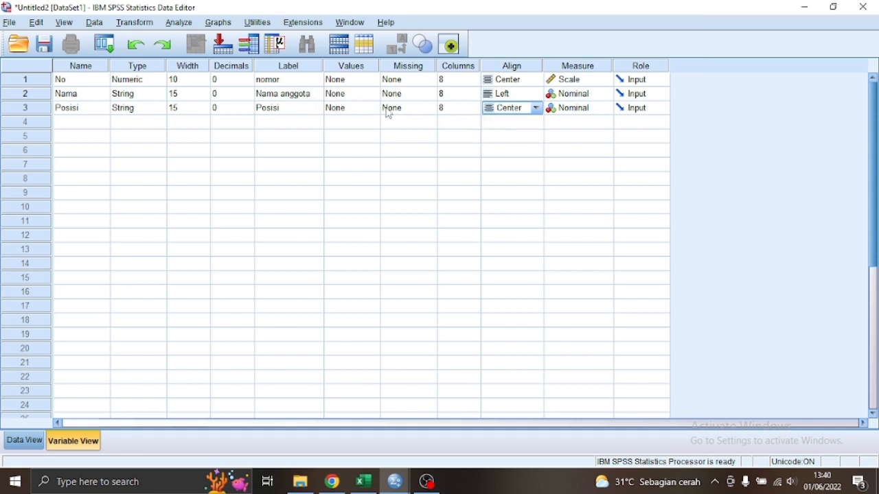
Step: Create a fourth variable named Fraksi with the String type
click(82, 123)
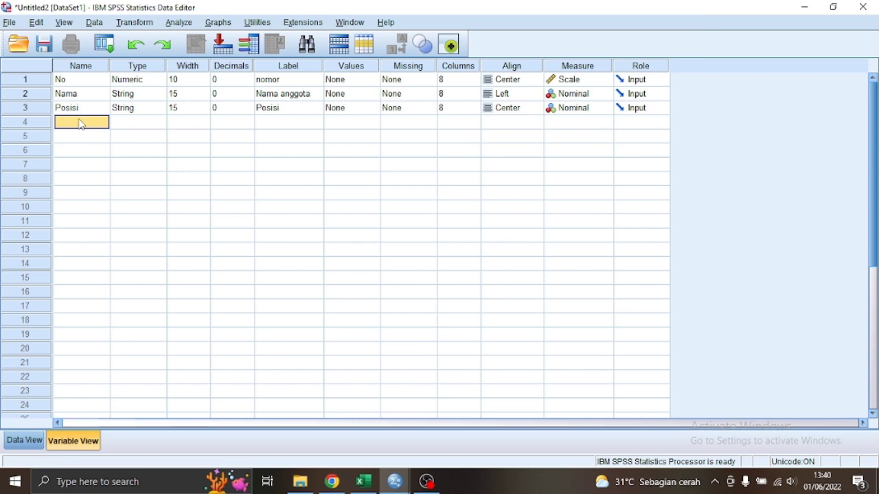
text(Fr)
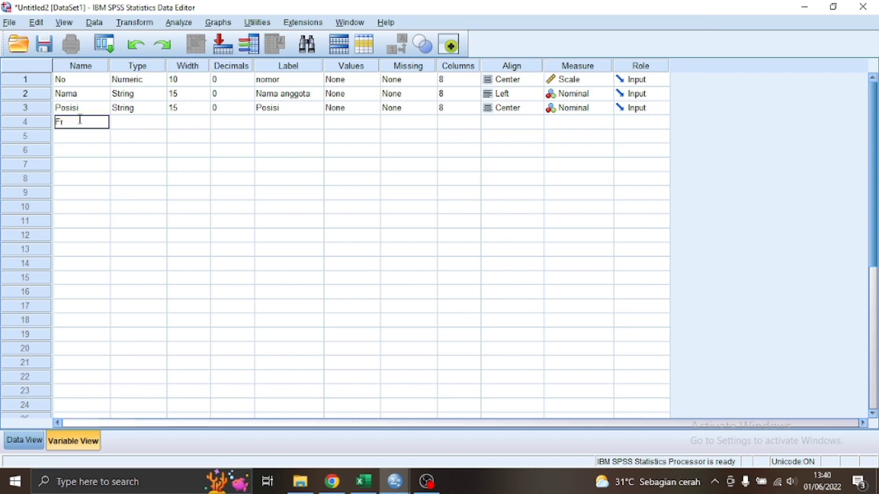
text(aksi)
click(139, 122)
click(163, 122)
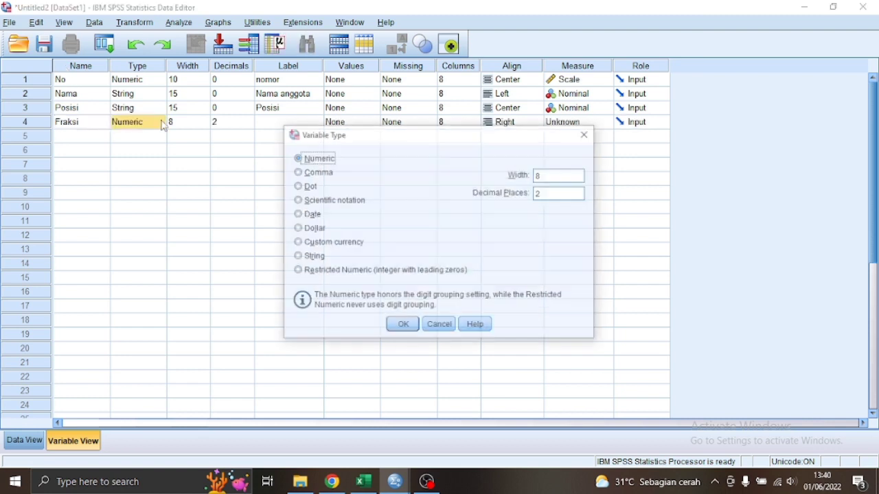
click(310, 257)
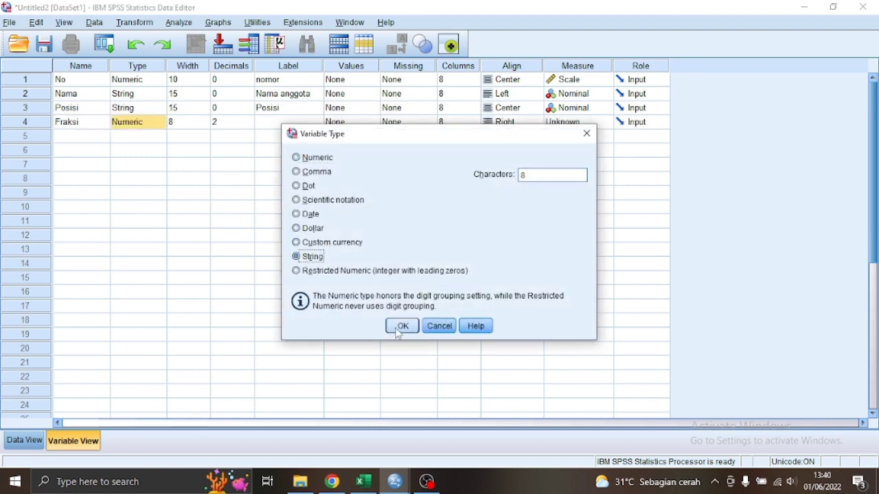
click(401, 326)
Step: Give the Fraksi variable a width of 14, the label "Fraksi" and Center alignment
click(180, 124)
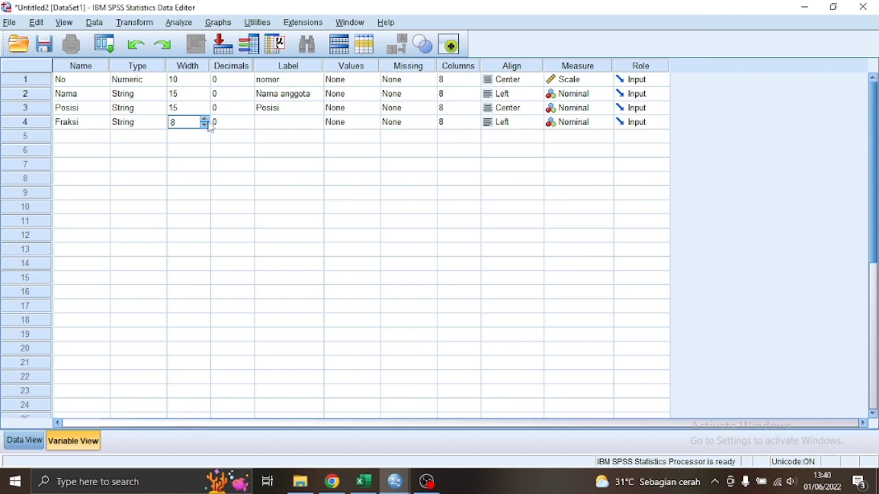
click(206, 121)
click(270, 124)
text(F)
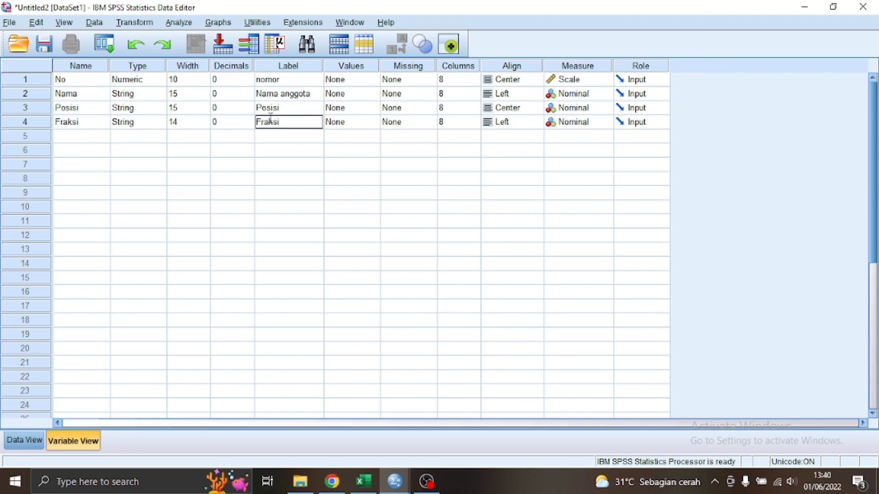
text(raksi)
click(519, 122)
click(511, 162)
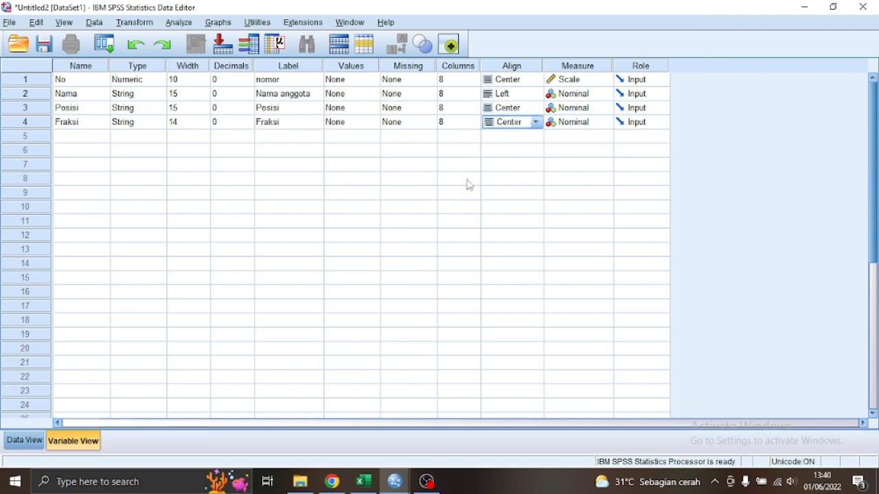
Step: Show the data grid and widen the Nama, Posisi and Fraksi columns
click(22, 442)
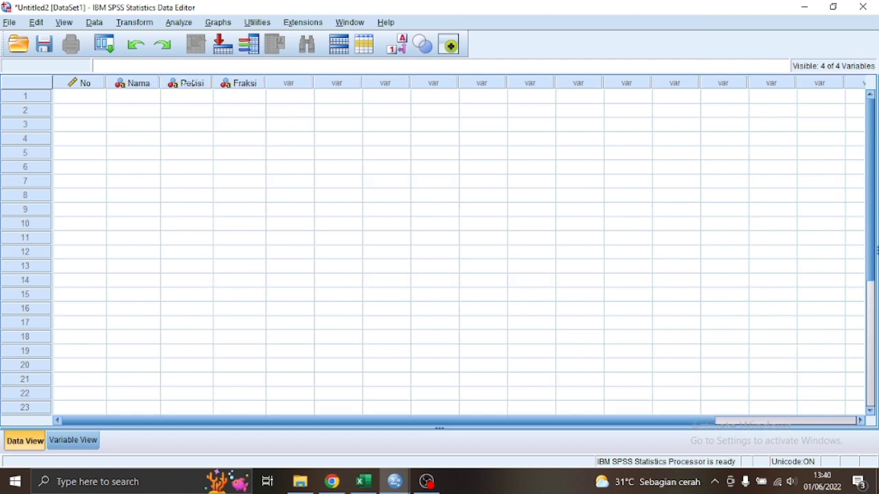
drag(188, 83, 205, 84)
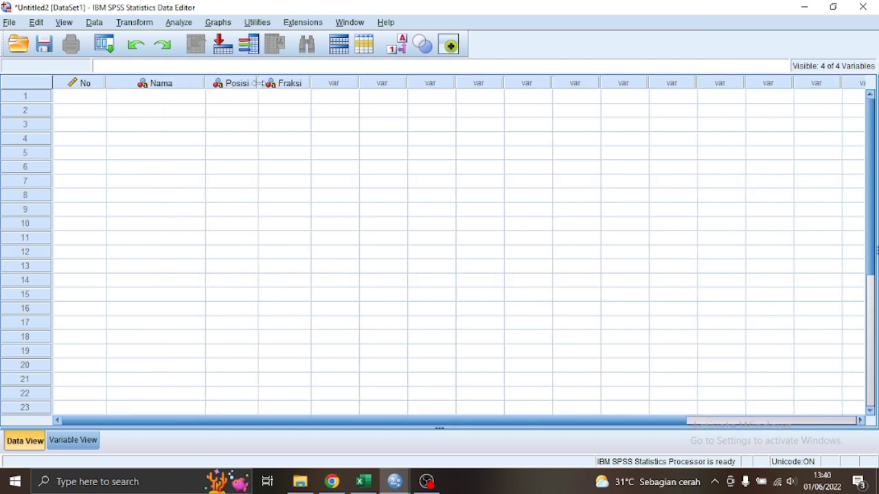
drag(258, 83, 299, 83)
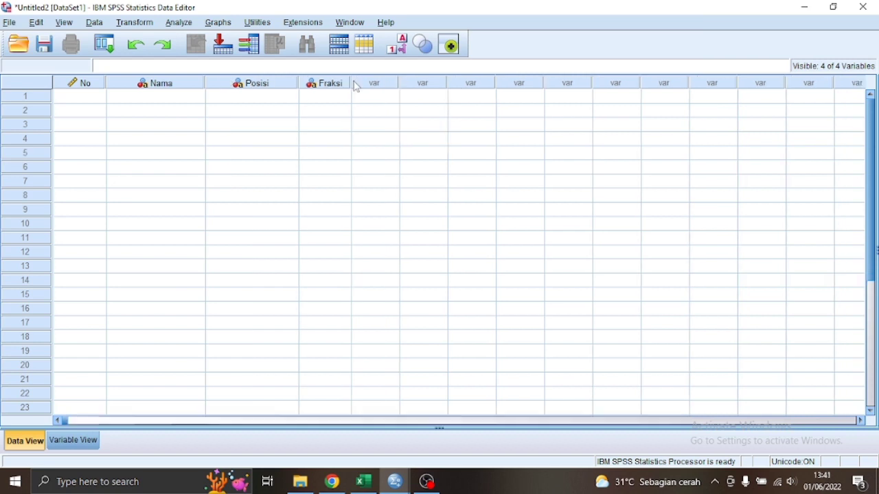
drag(352, 83, 375, 83)
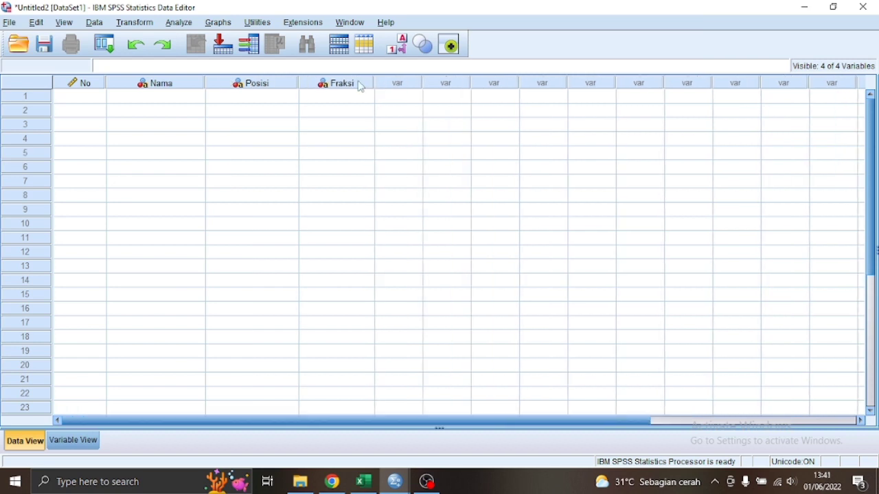
Step: Switch to the Excel member list and copy all rows numbered 1 to 35, from the No through the Fraksi column
click(100, 103)
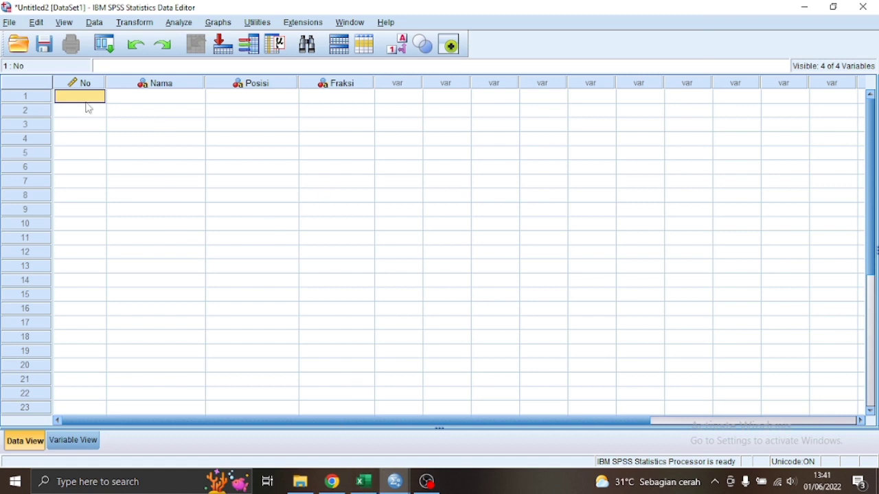
click(365, 483)
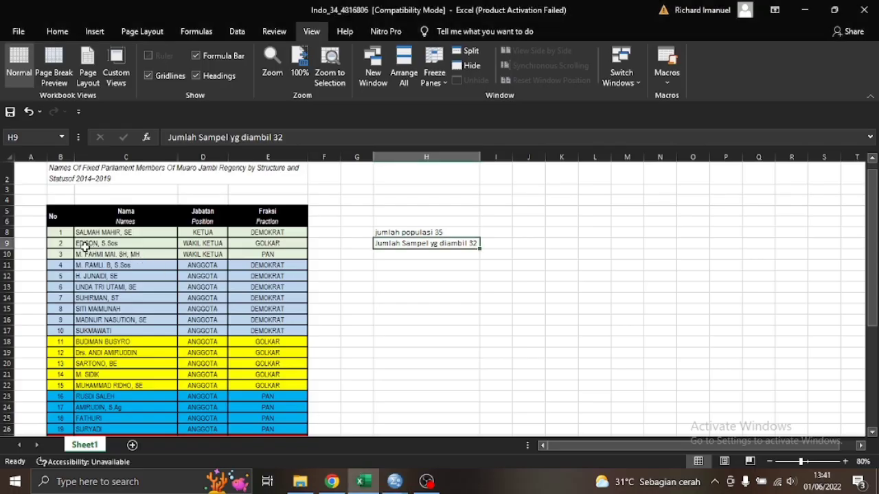
drag(63, 233, 261, 421)
key(ctrl+c)
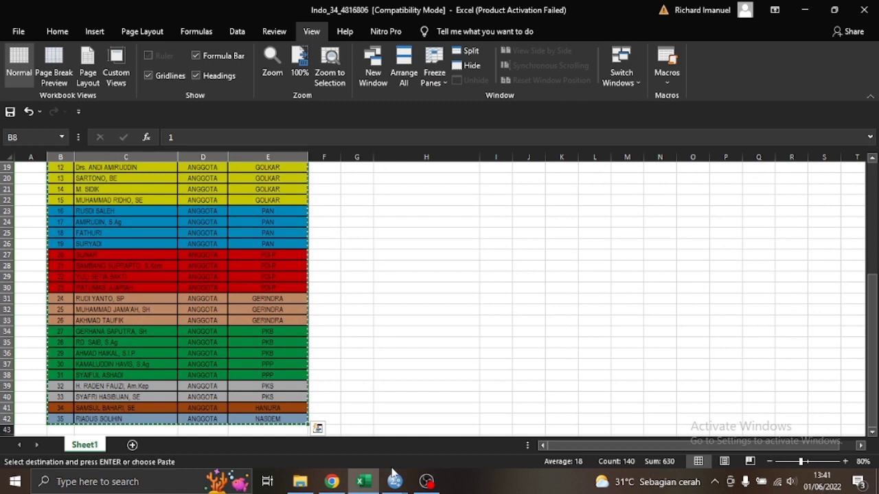
Step: Return to SPSS, paste the copied member rows starting at the first No cell, and look through the pasted cases
click(395, 481)
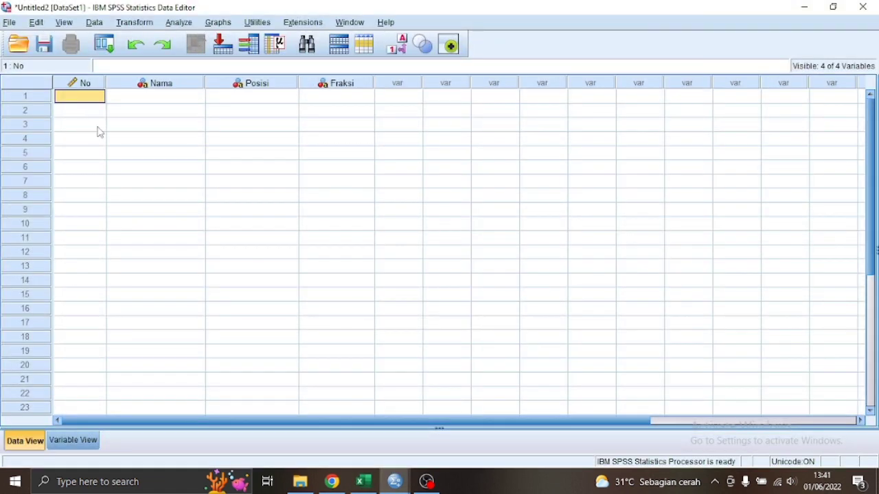
key(ctrl+v)
scroll(289, 225, down, 8)
scroll(290, 225, up, 8)
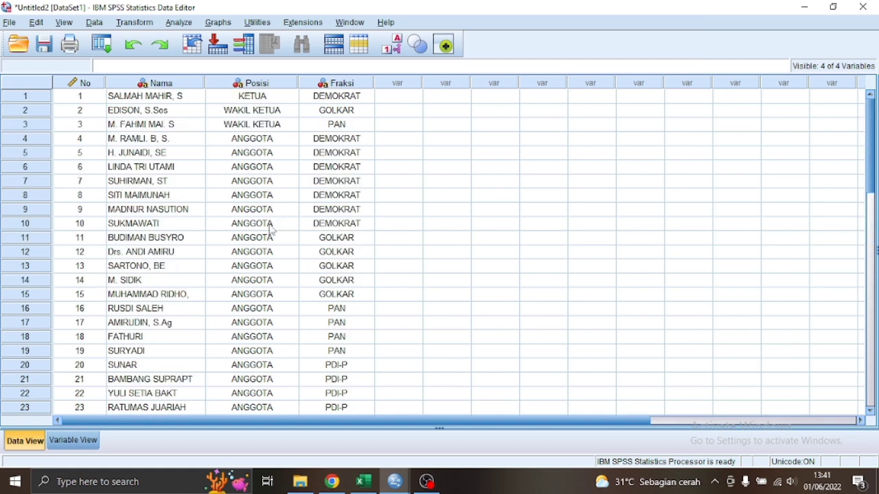
scroll(255, 217, down, 3)
scroll(256, 217, down, 4)
scroll(255, 217, up, 7)
Step: Set the active random number generator to SPSS 12 Compatible with a Random starting point
click(137, 23)
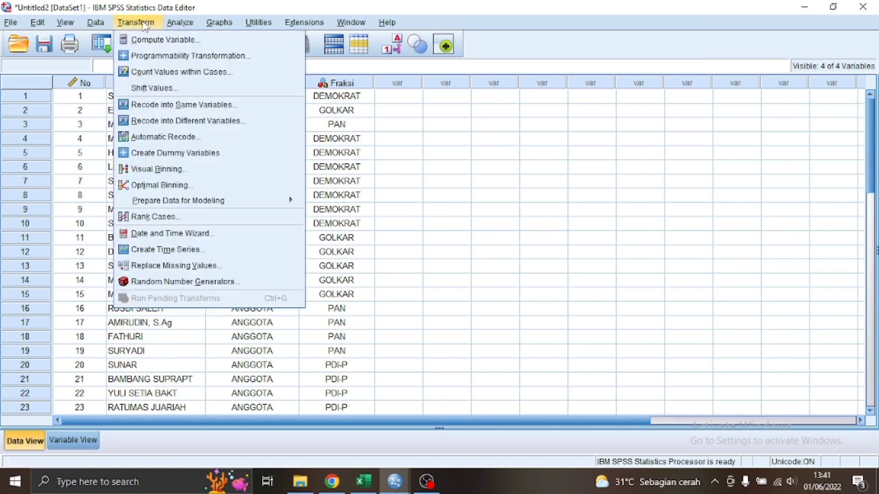
click(232, 283)
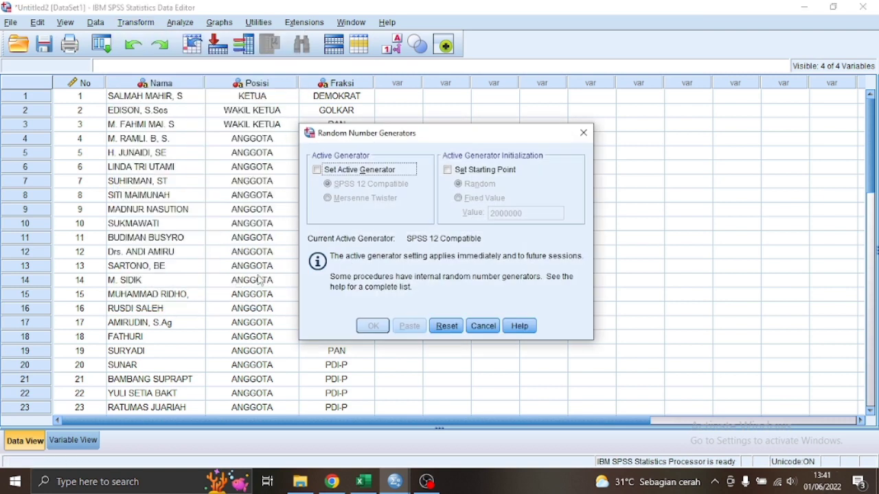
click(317, 169)
click(448, 169)
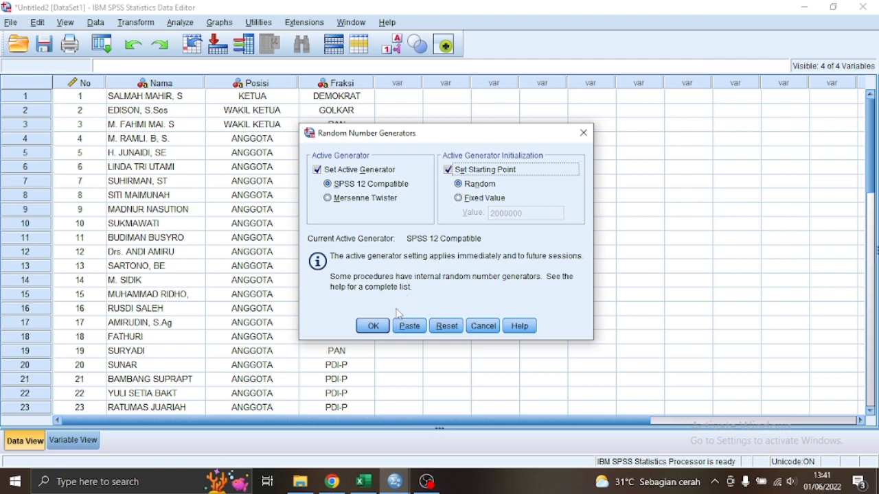
click(377, 327)
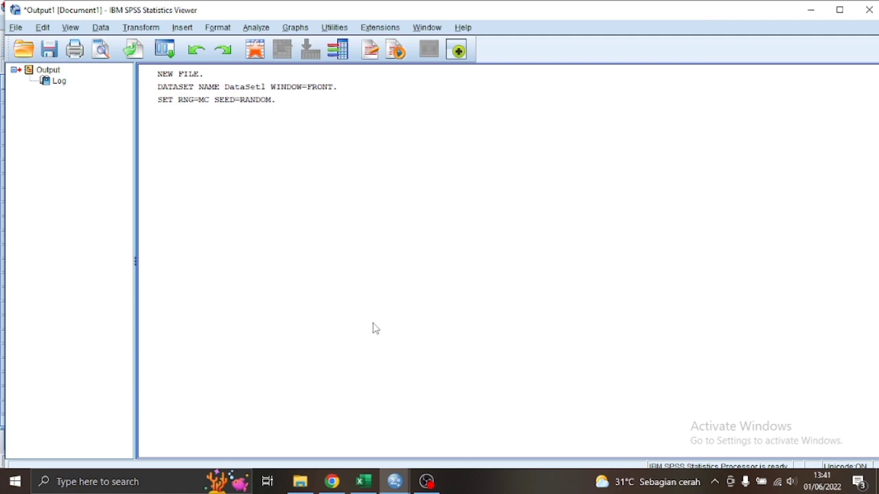
Step: Select a random sample of exactly 32 cases from the first 35 cases, filtering out unselected cases
click(101, 27)
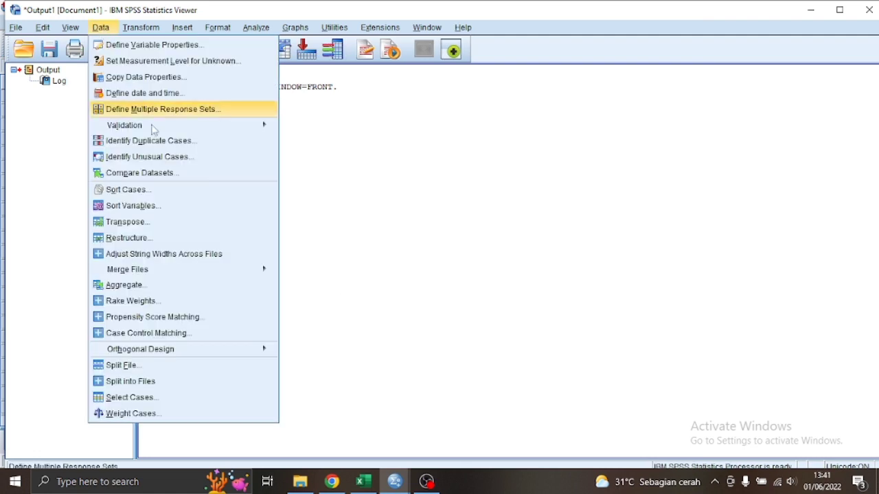
click(178, 395)
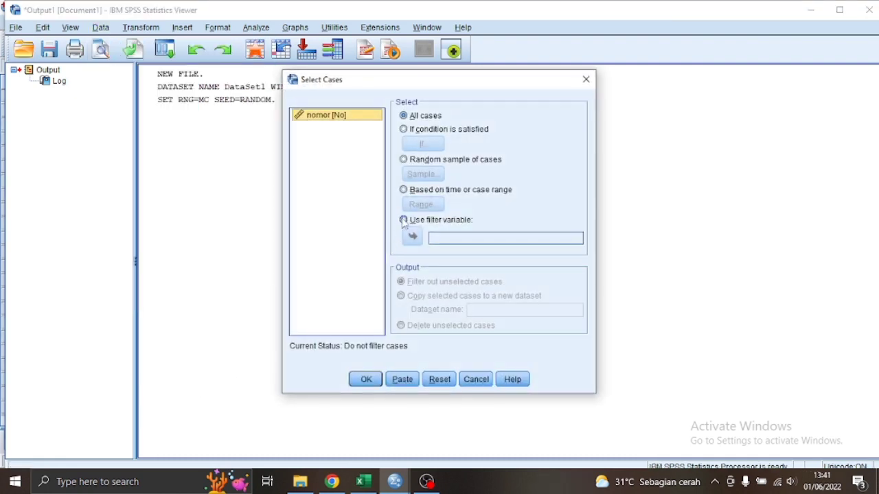
click(405, 162)
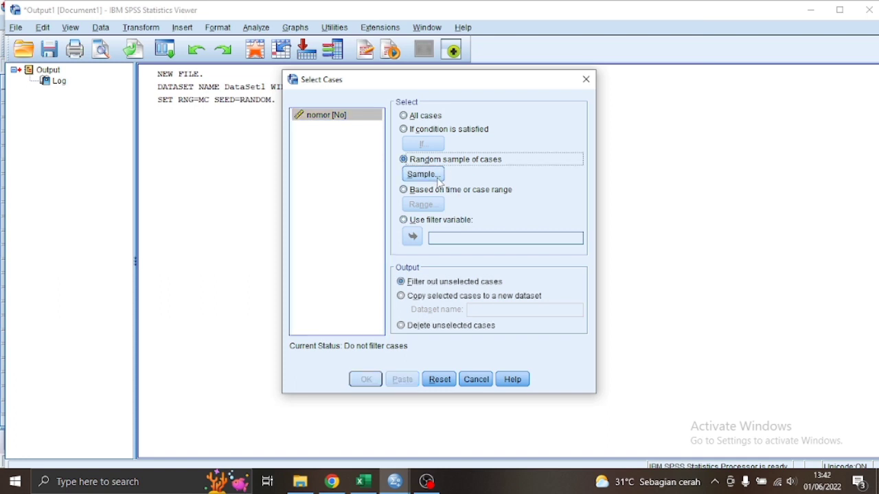
click(424, 174)
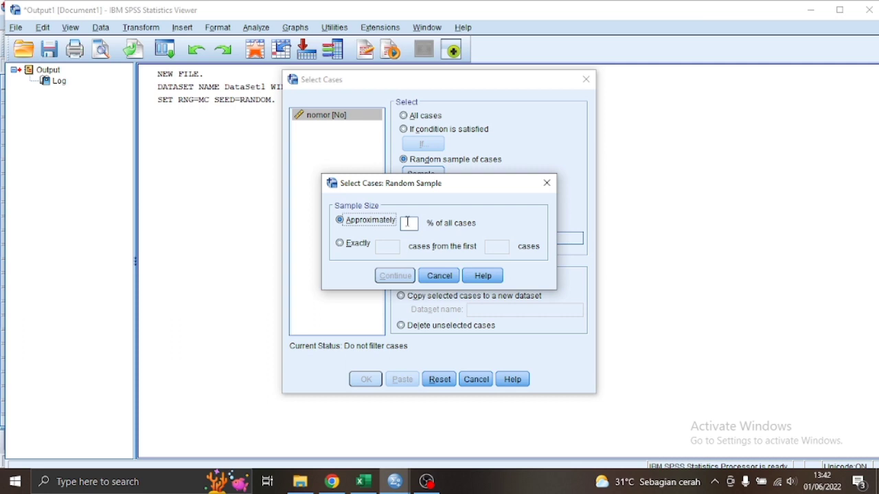
click(343, 248)
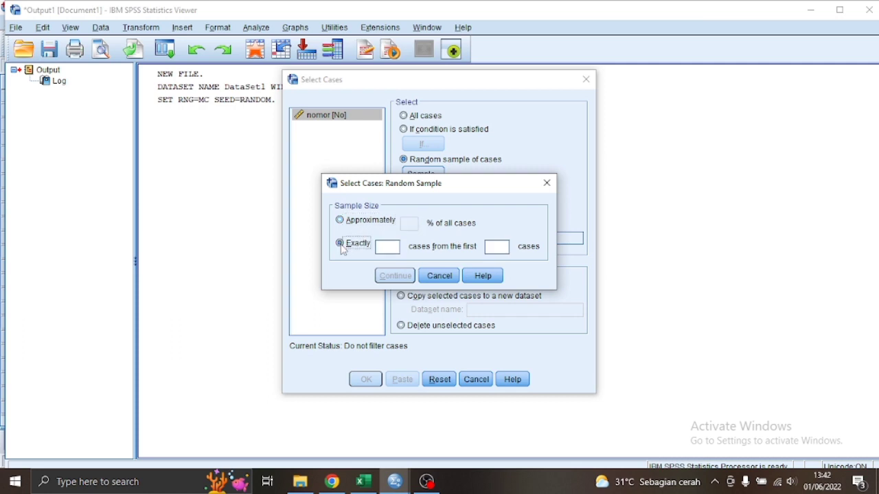
click(388, 247)
click(502, 248)
text(3)
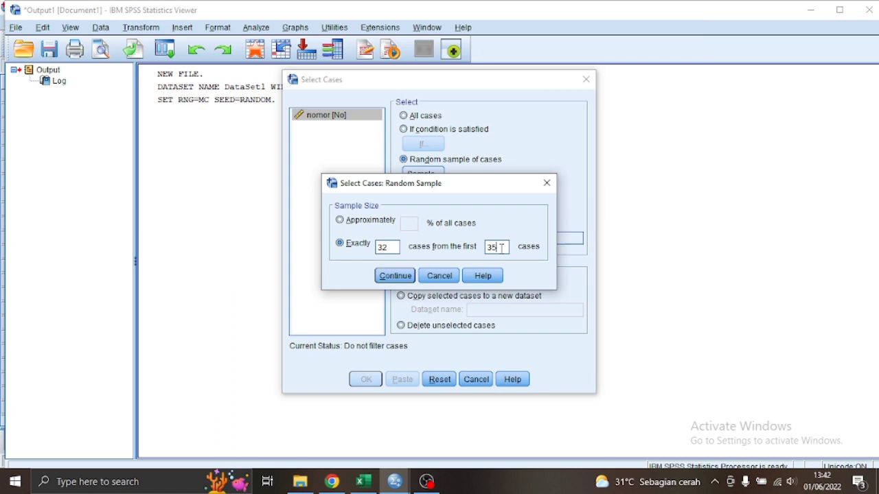
text(5)
click(414, 278)
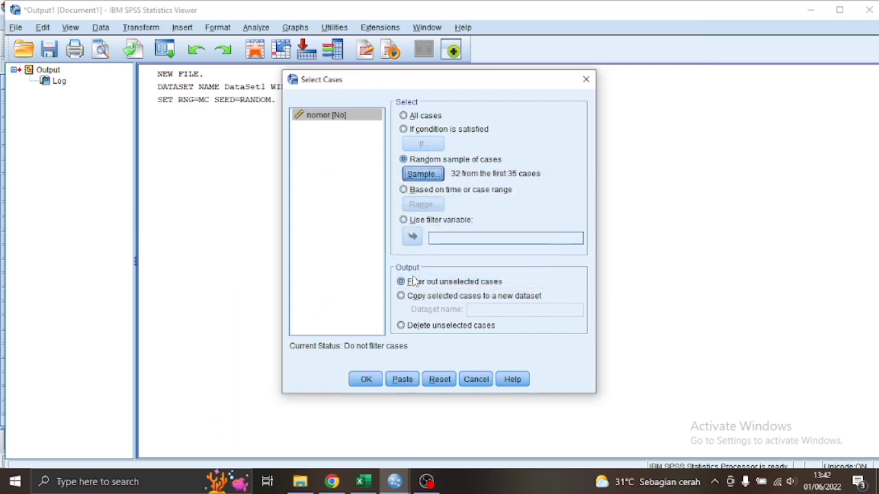
click(366, 380)
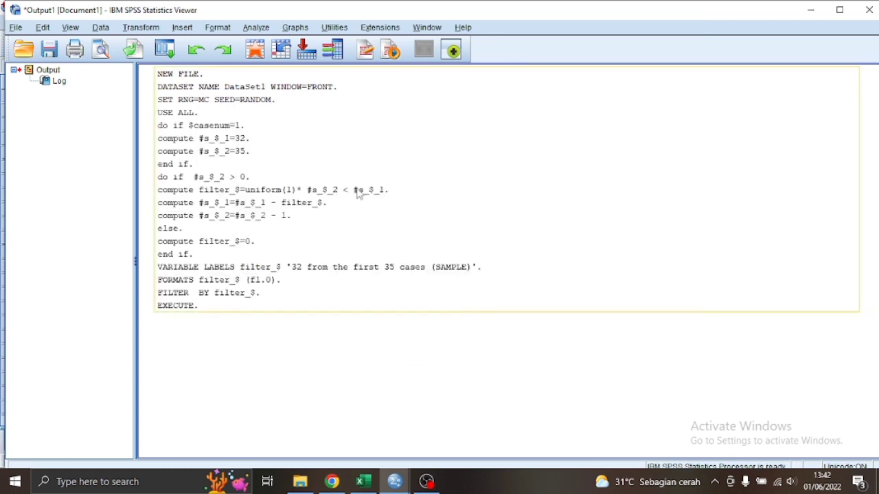
Step: Minimize the output window and examine the filter_$ values and crossed-out row numbers across all the cases in the data grid
click(809, 11)
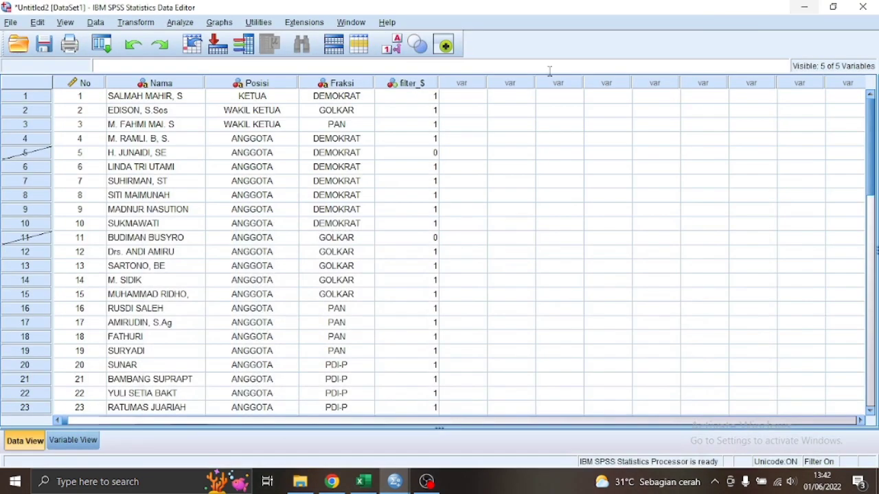
scroll(390, 219, down, 7)
scroll(390, 222, up, 3)
scroll(390, 222, up, 4)
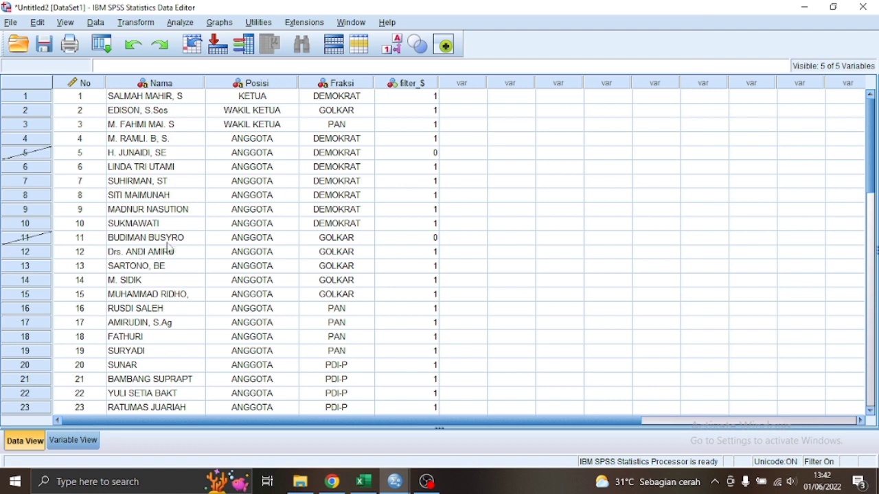
scroll(195, 257, down, 4)
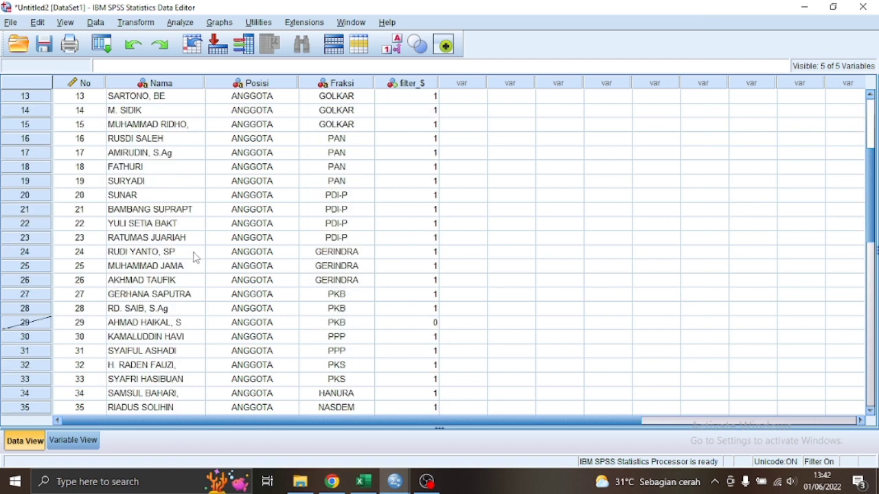
right_click(195, 257)
click(492, 267)
scroll(398, 199, up, 4)
scroll(394, 197, down, 4)
scroll(395, 197, up, 4)
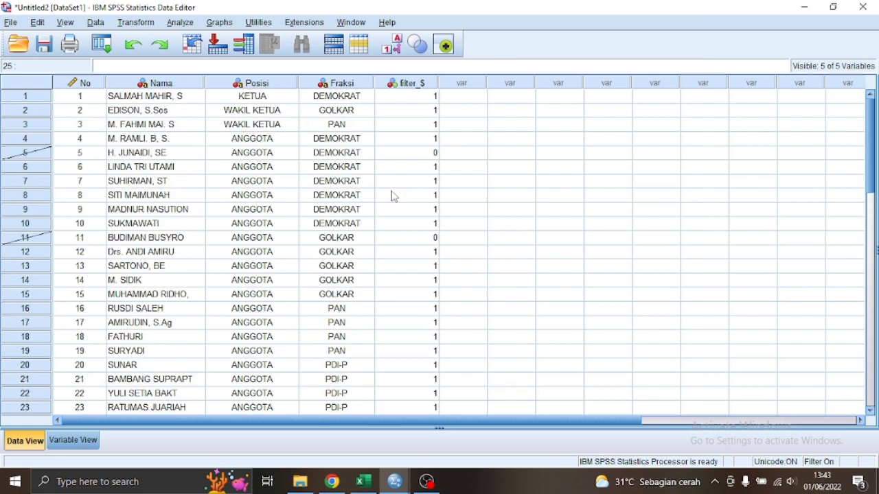
scroll(422, 130, down, 2)
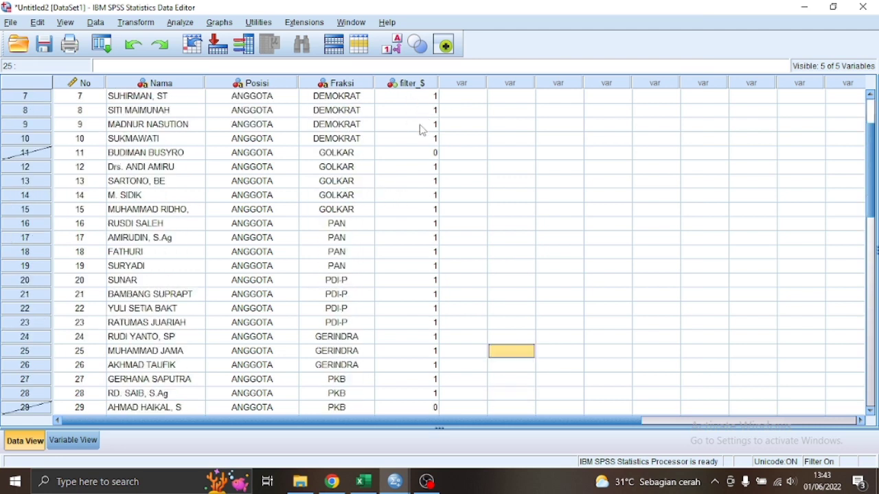
scroll(421, 134, down, 5)
scroll(416, 138, up, 2)
scroll(412, 158, down, 1)
scroll(410, 169, down, 1)
scroll(408, 169, up, 7)
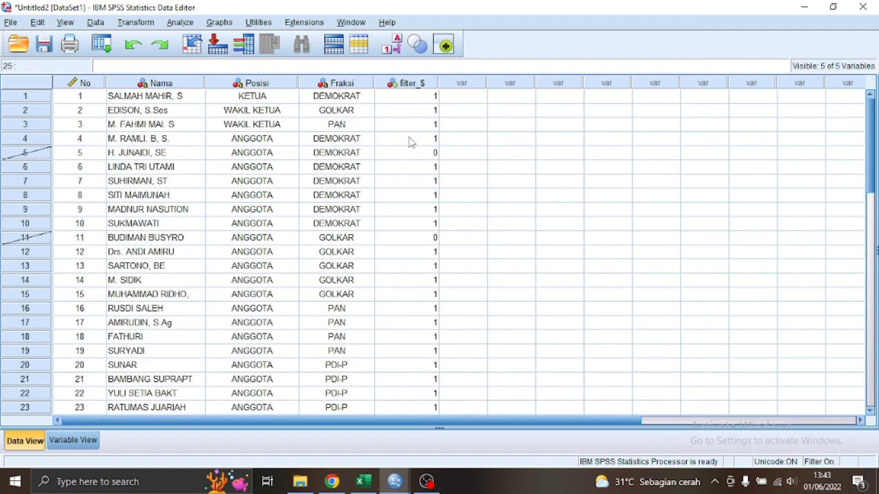
click(412, 98)
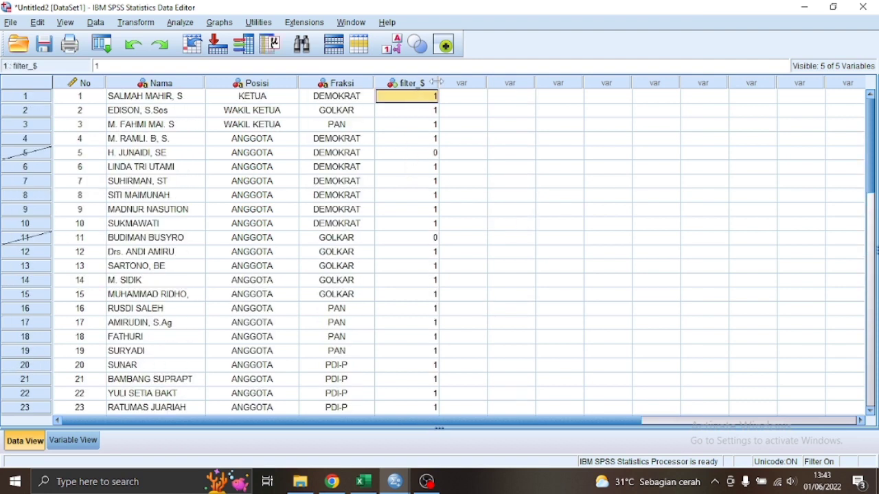
Step: Sort the cases by the filter variable "32 from the first 35 cases" in descending order
scroll(401, 302, down, 5)
scroll(377, 236, up, 4)
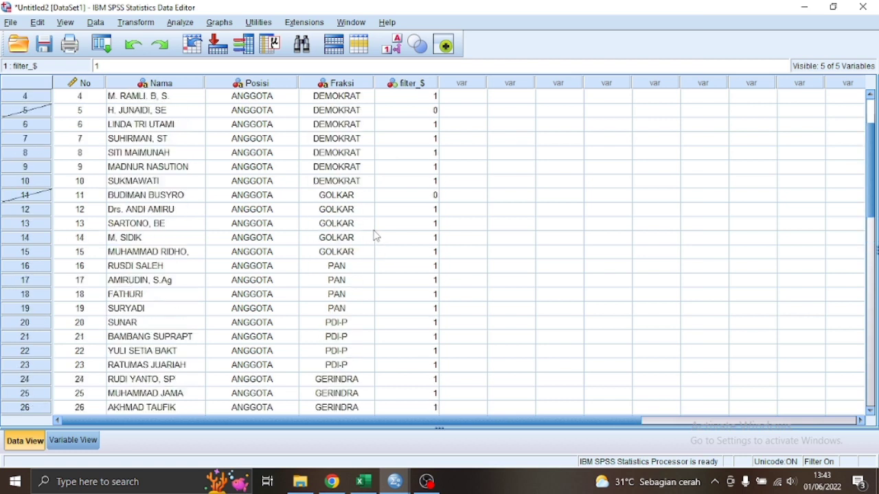
scroll(376, 236, up, 1)
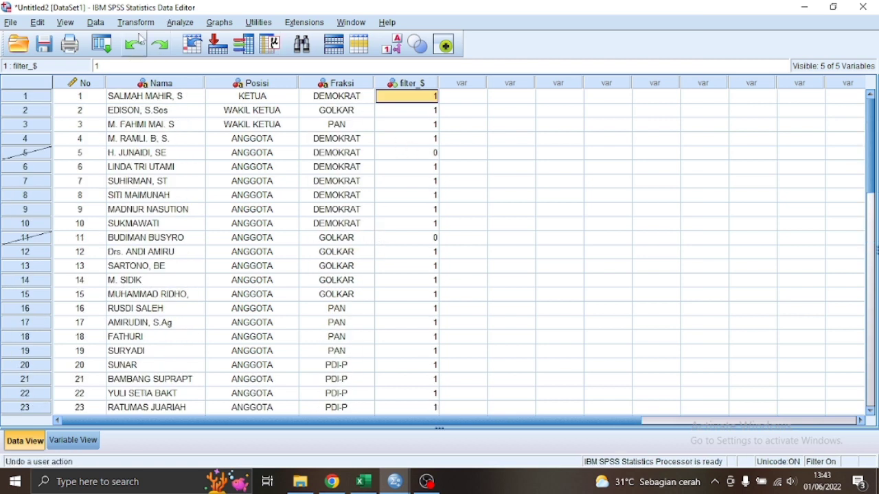
click(102, 21)
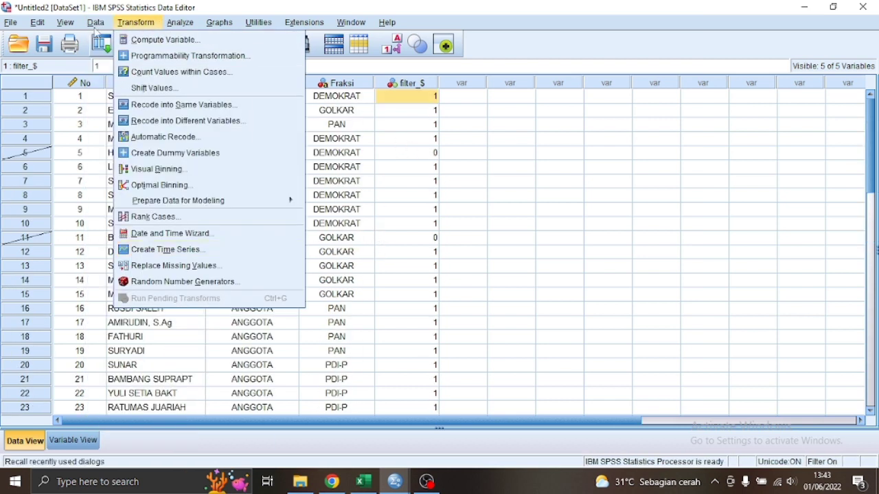
mouse_move(96, 23)
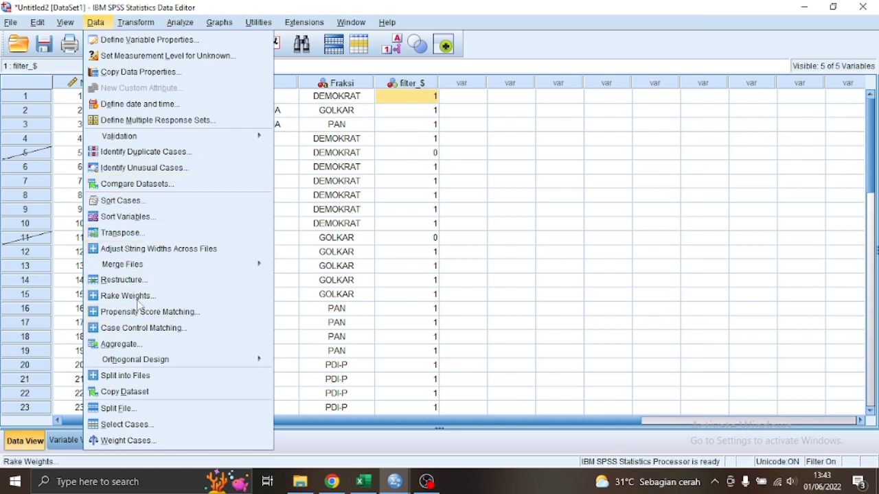
click(141, 199)
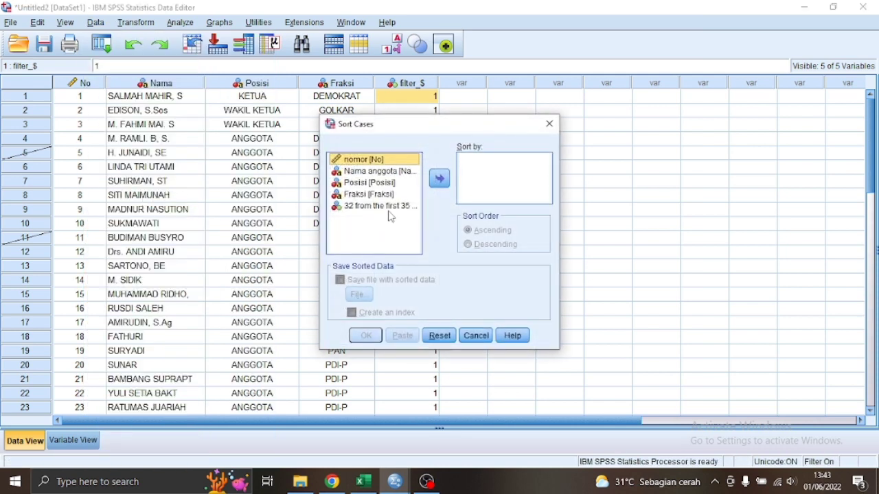
click(359, 207)
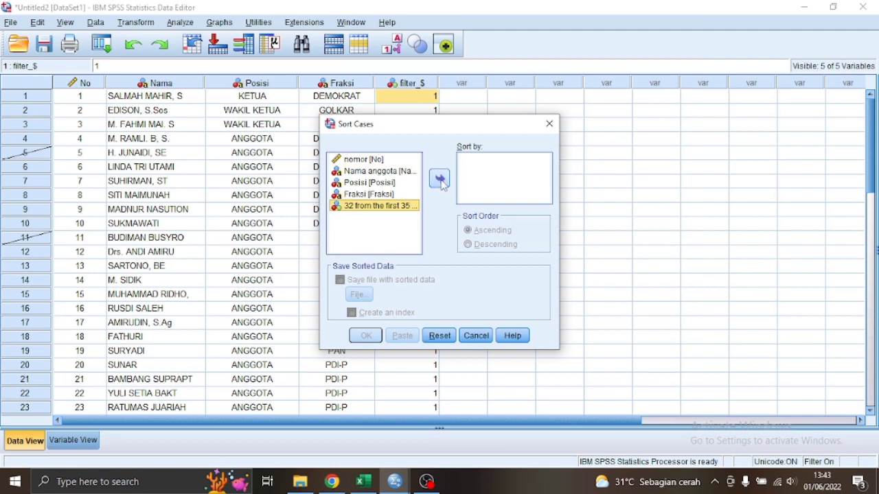
click(440, 180)
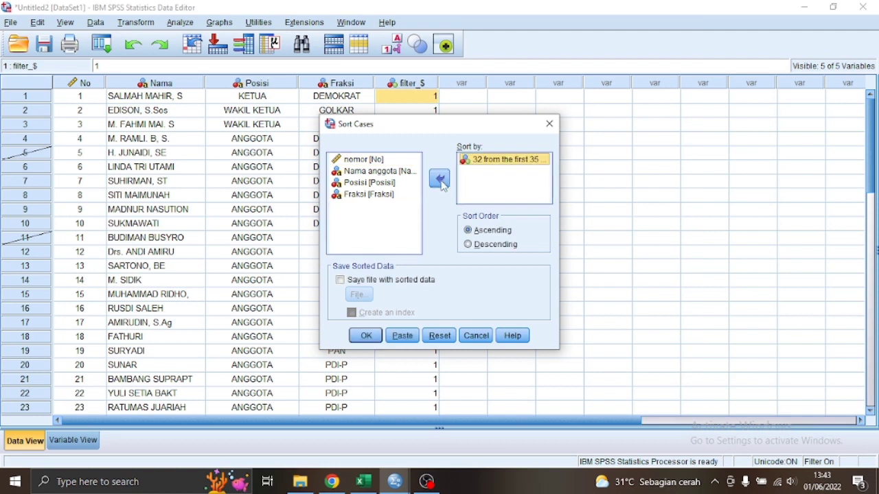
click(470, 246)
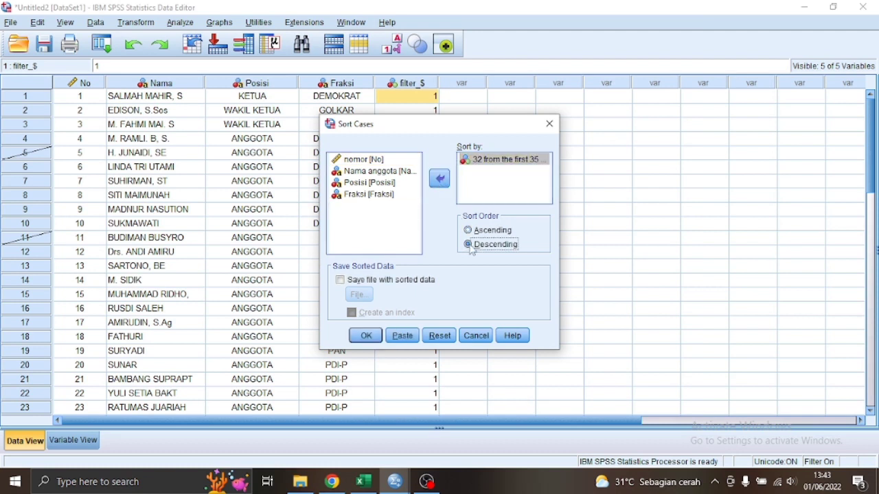
click(375, 341)
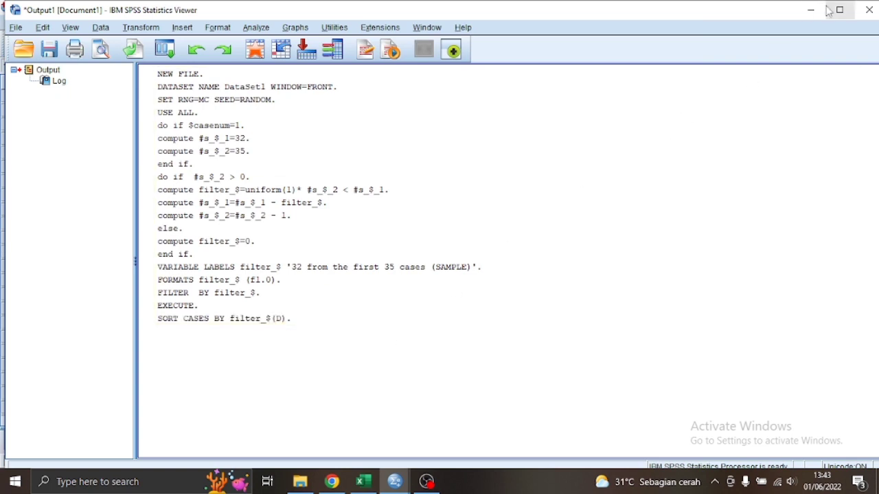
Step: Minimize the output window and examine the sorted cases in the data grid, comparing selected and unselected members
click(811, 10)
scroll(466, 239, down, 6)
scroll(466, 239, up, 2)
scroll(467, 239, down, 2)
scroll(464, 239, up, 6)
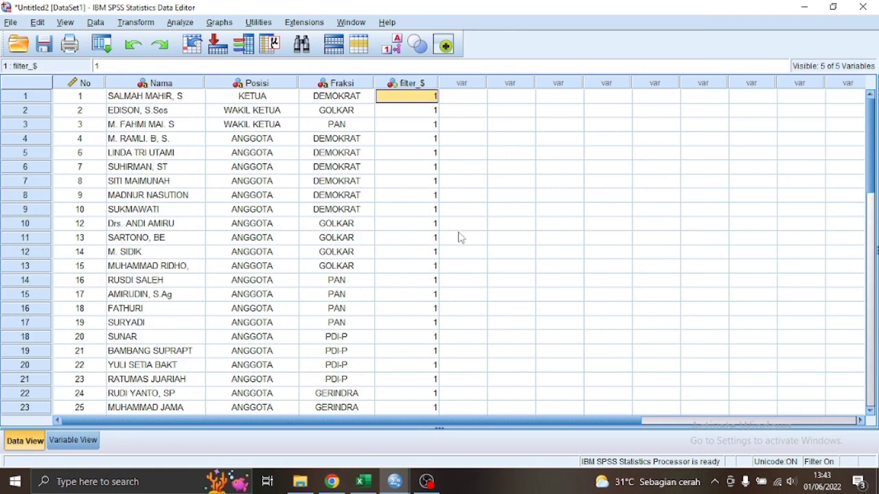
click(196, 139)
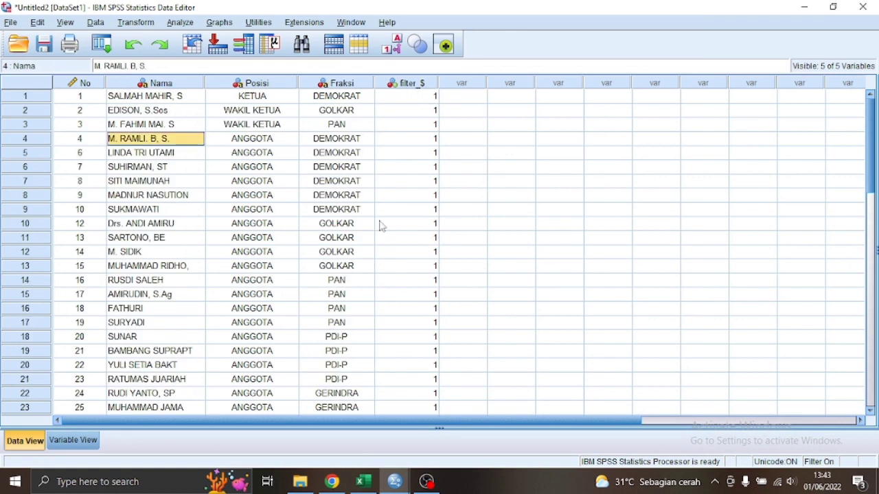